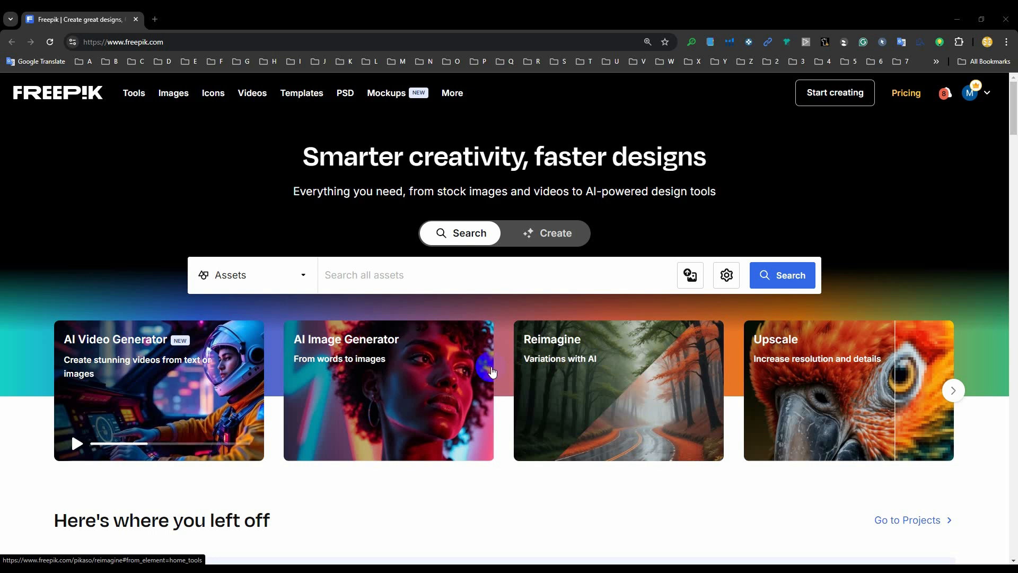
Step: Open the AI image generator from the Freepik home page and start creating a new custom character
click(363, 265)
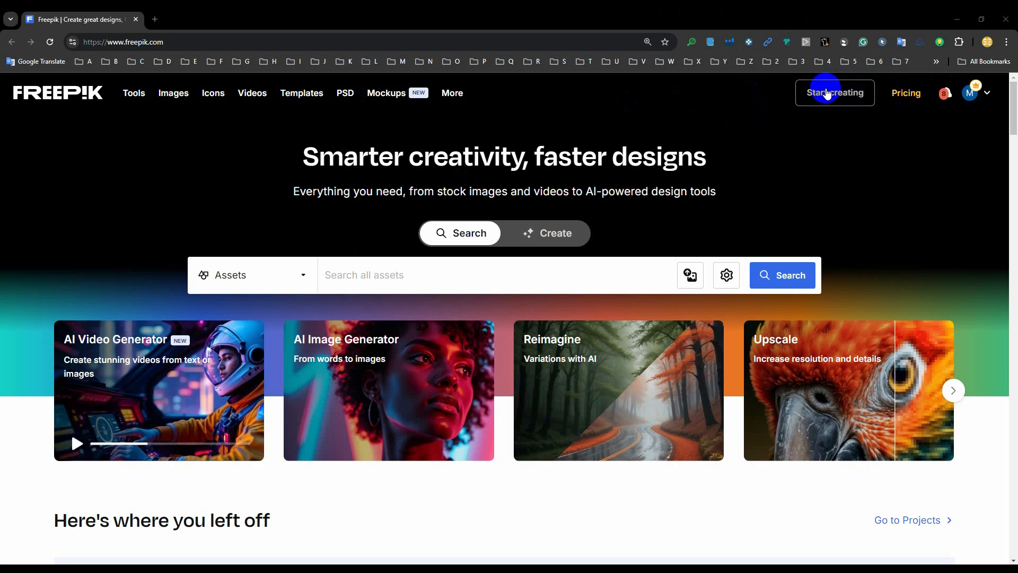
click(840, 97)
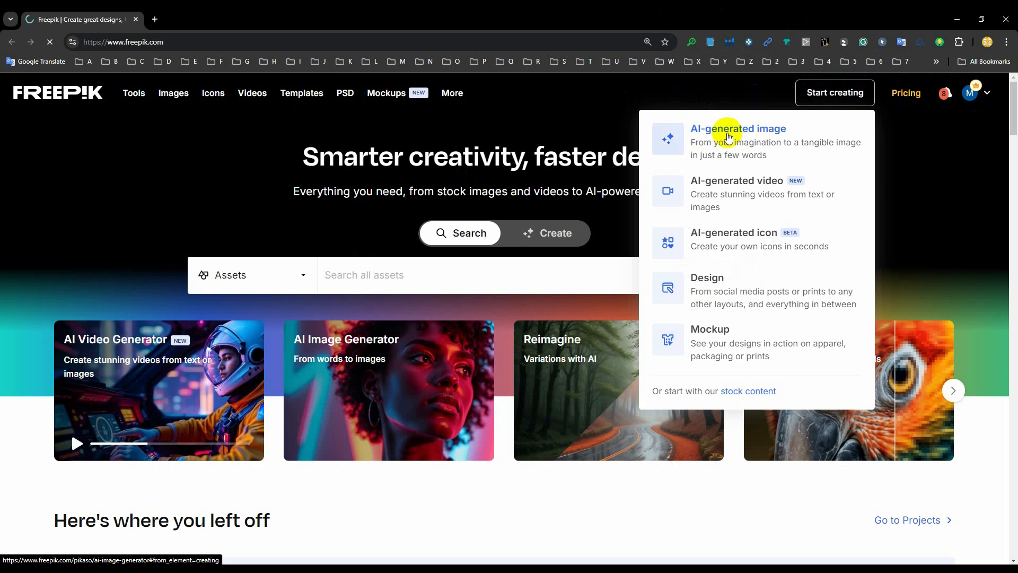
click(730, 137)
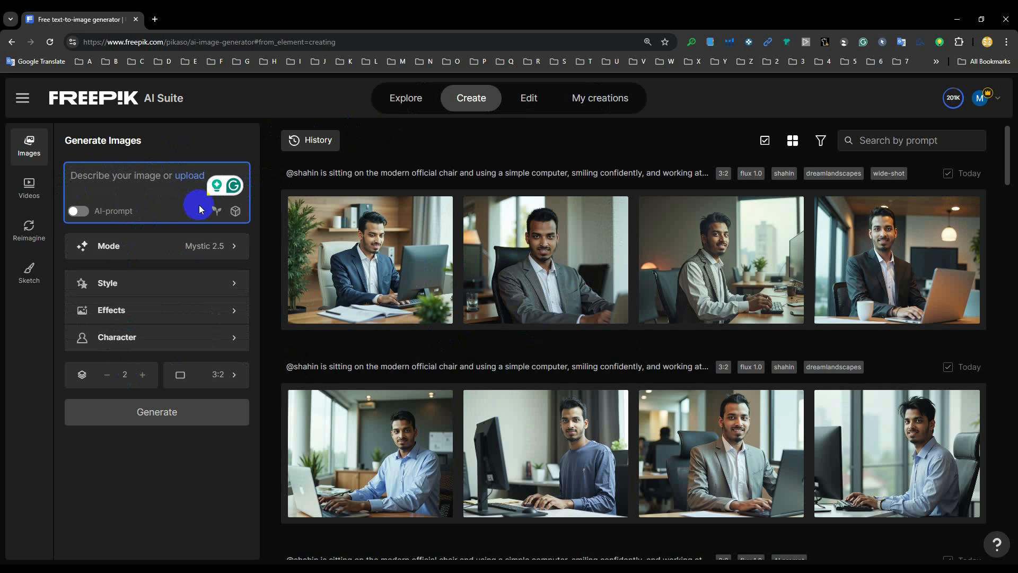
click(120, 340)
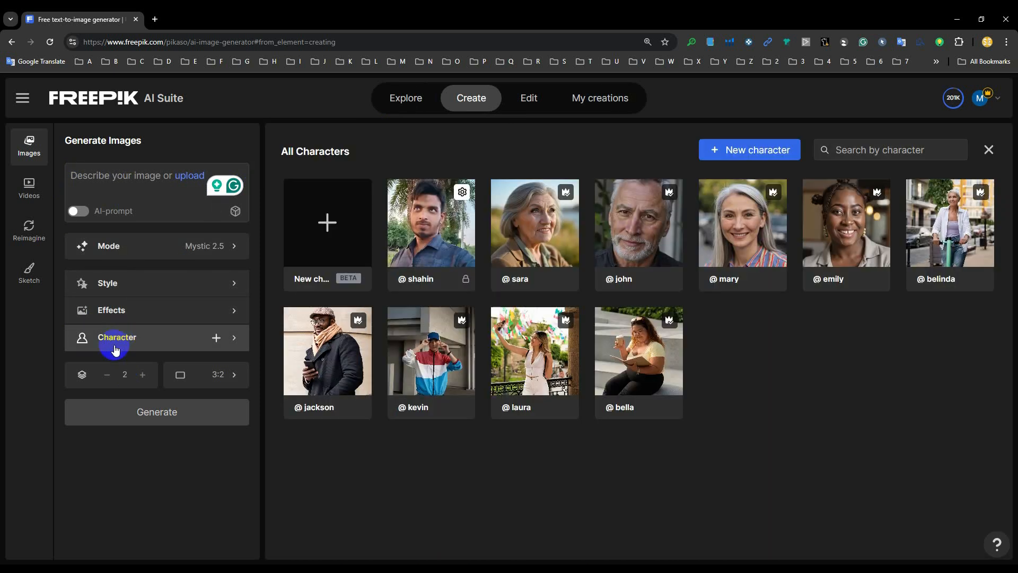
click(329, 228)
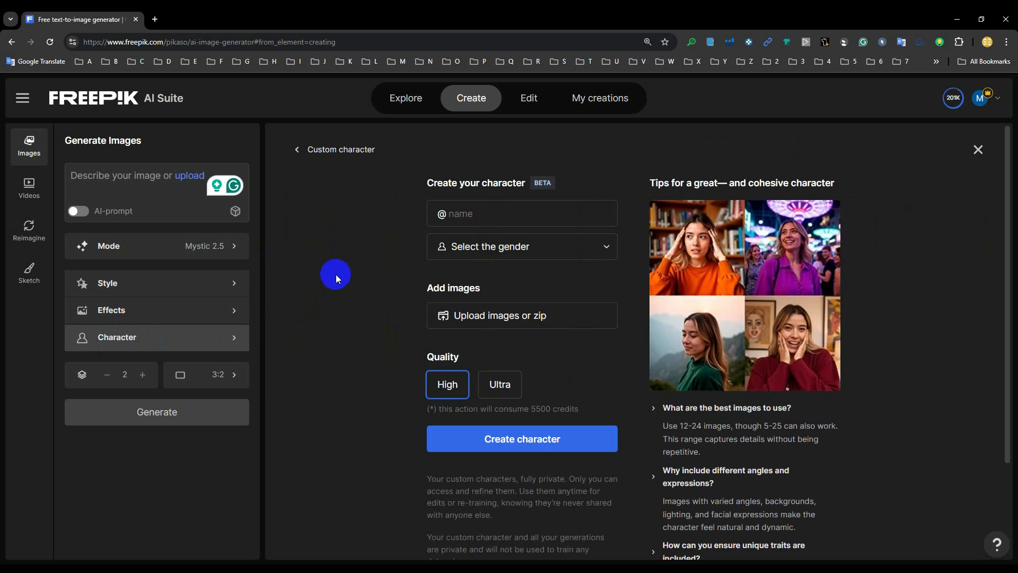
Step: Enter the custom character's name and set the gender to Male
click(484, 213)
text(Aryan)
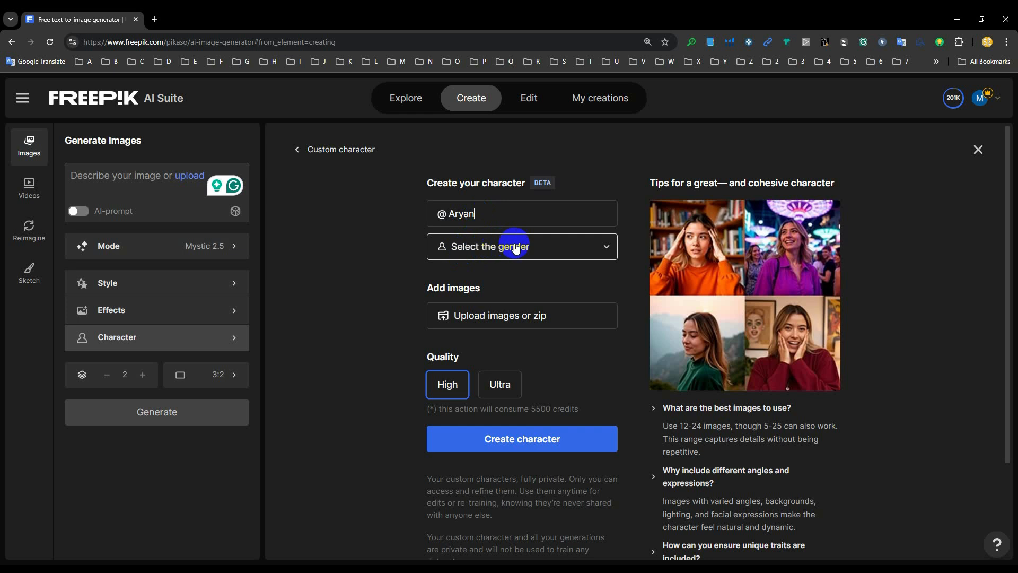
click(545, 248)
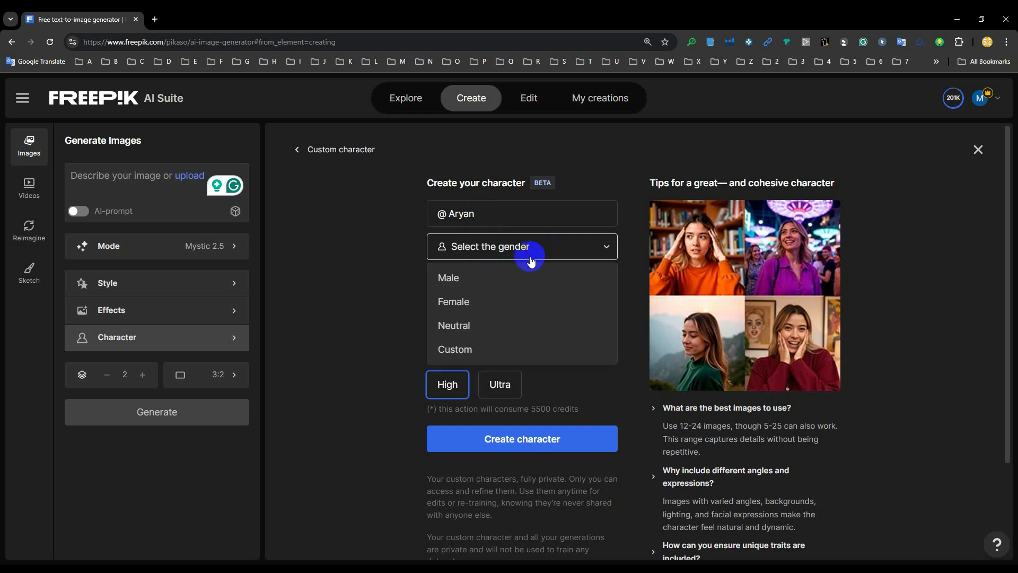
click(456, 283)
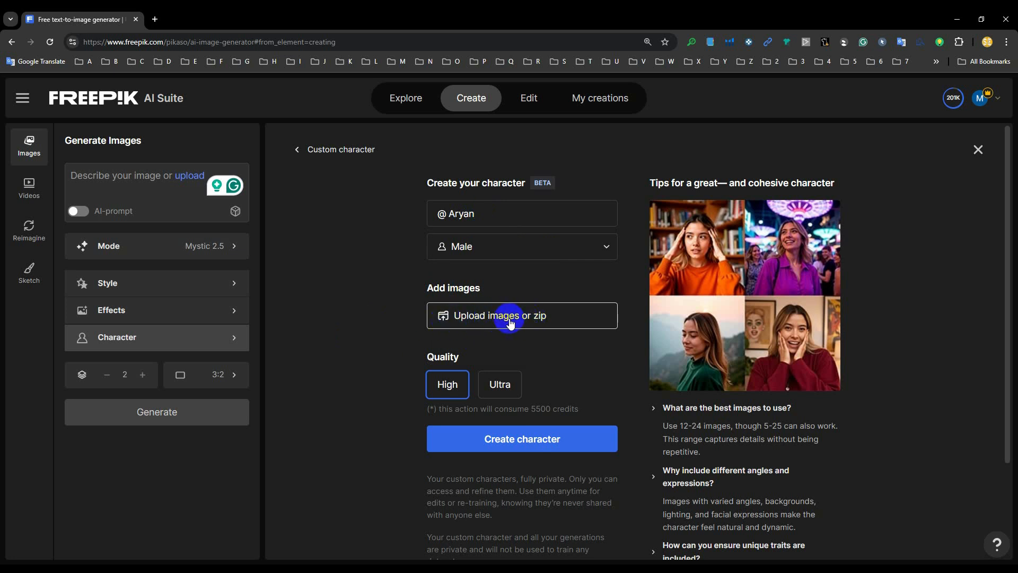
Step: Upload all the portrait photos from the Downloads folder and create the custom character
click(488, 316)
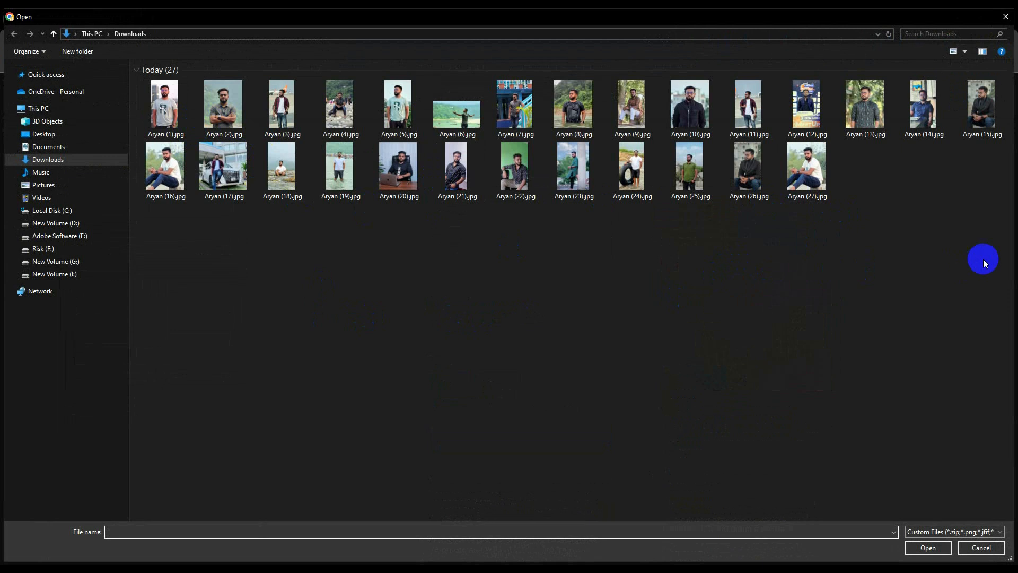
drag(1001, 280, 156, 64)
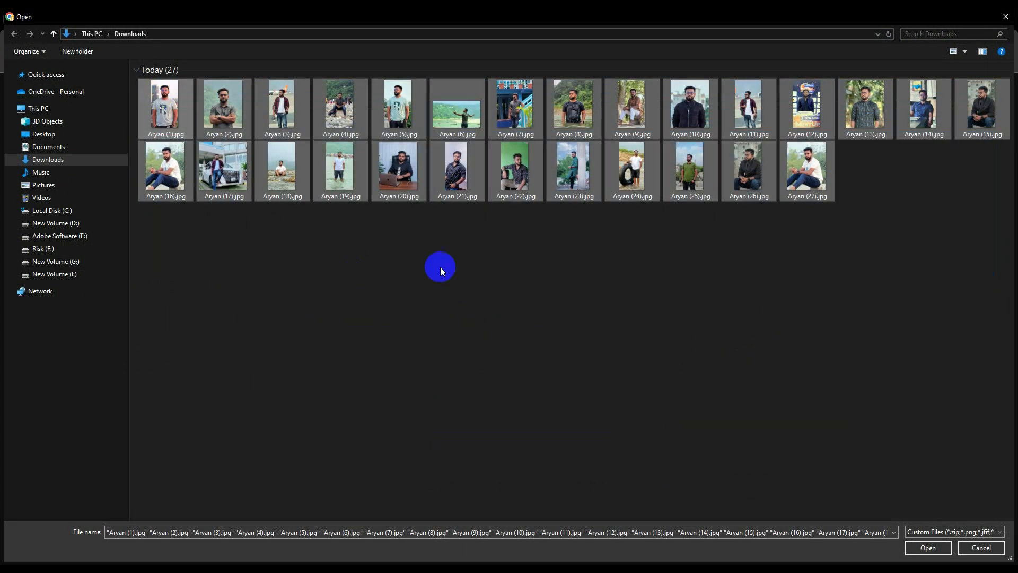
click(929, 548)
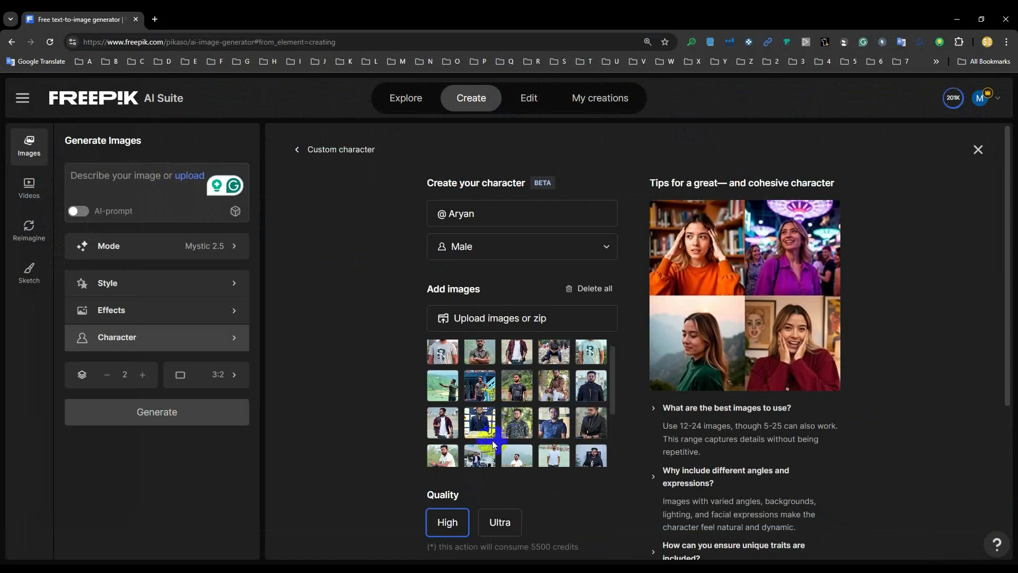
scroll(467, 456, down, 5)
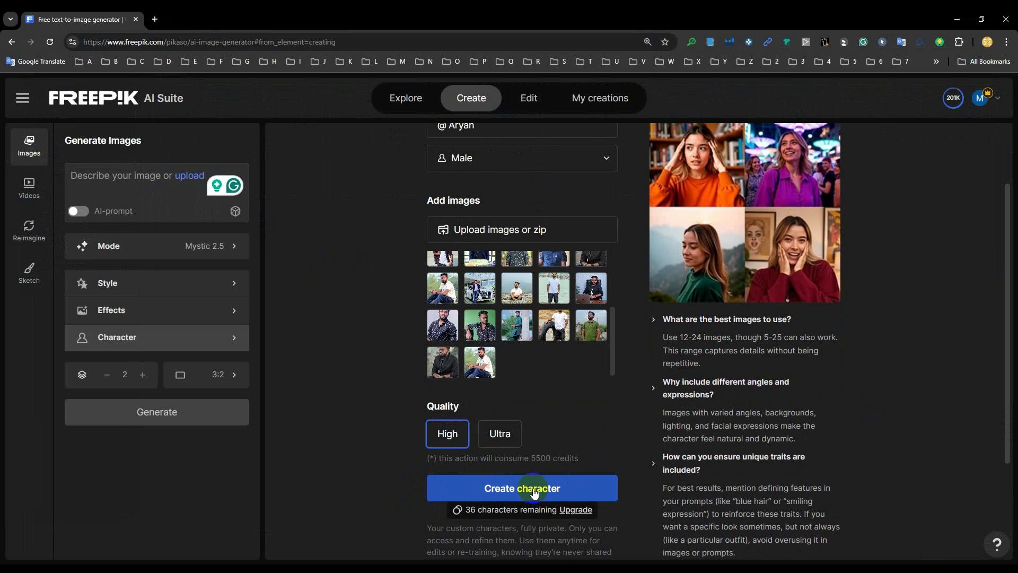
click(493, 486)
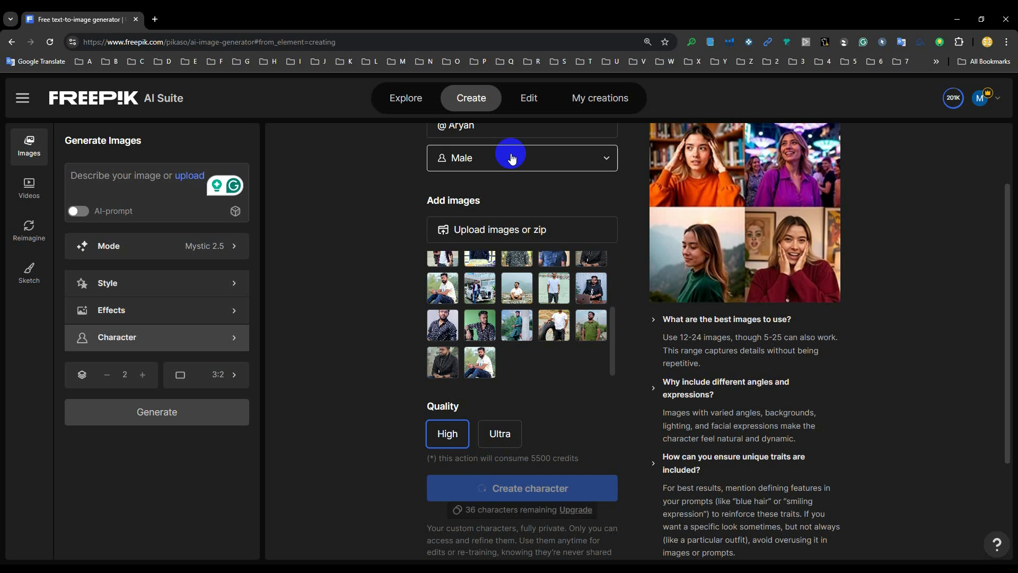
scroll(523, 205, up, 2)
scroll(552, 355, down, 2)
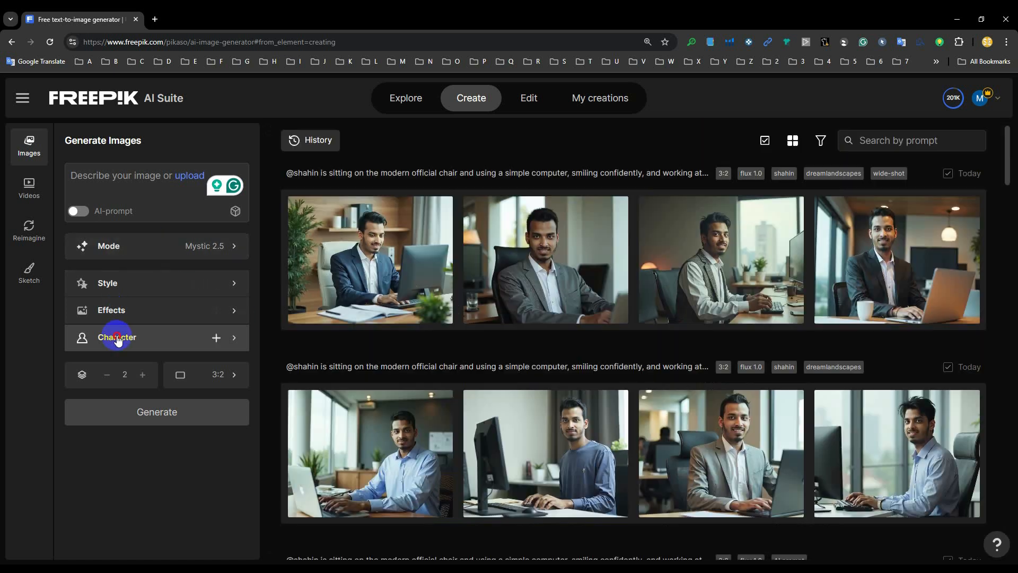
Step: Bring up the character list and insert the new custom character into the image prompt as an @ mention
click(117, 342)
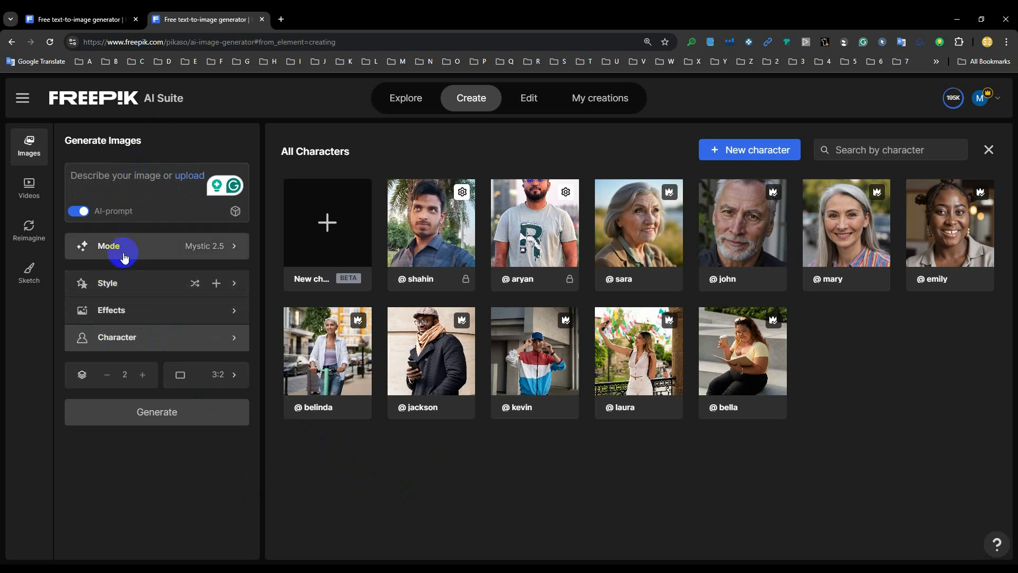
click(103, 180)
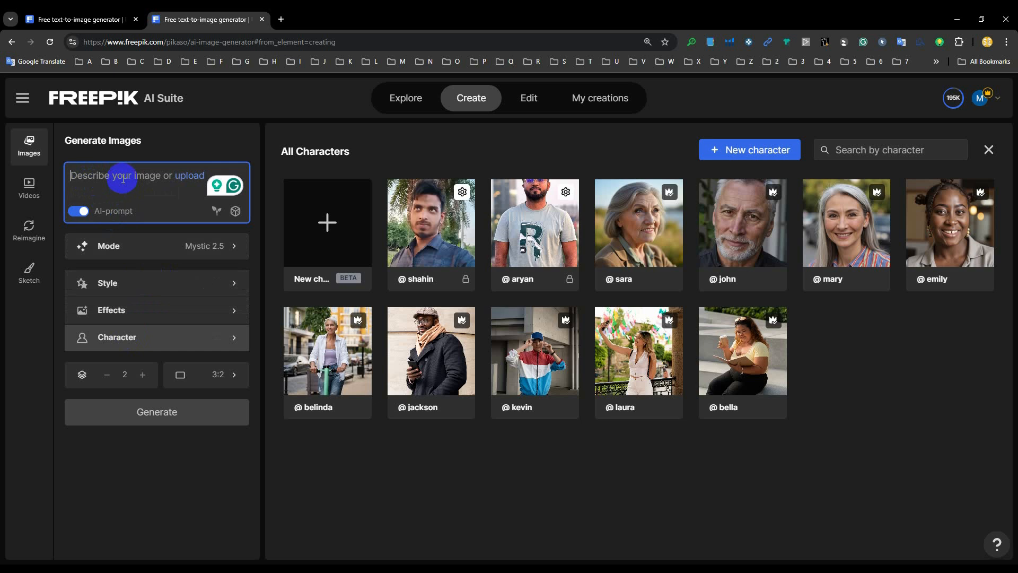
text(@a)
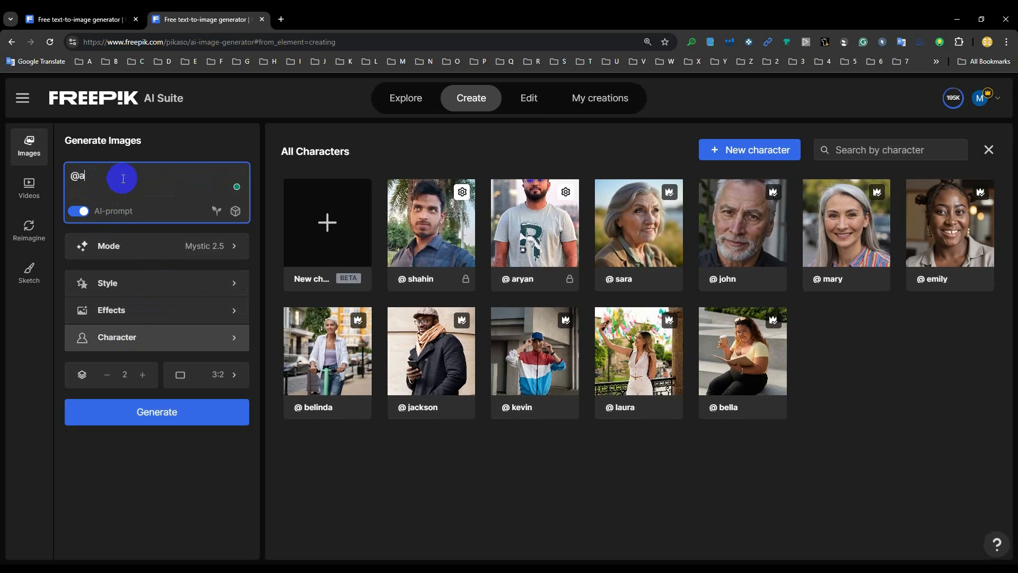
text(ry)
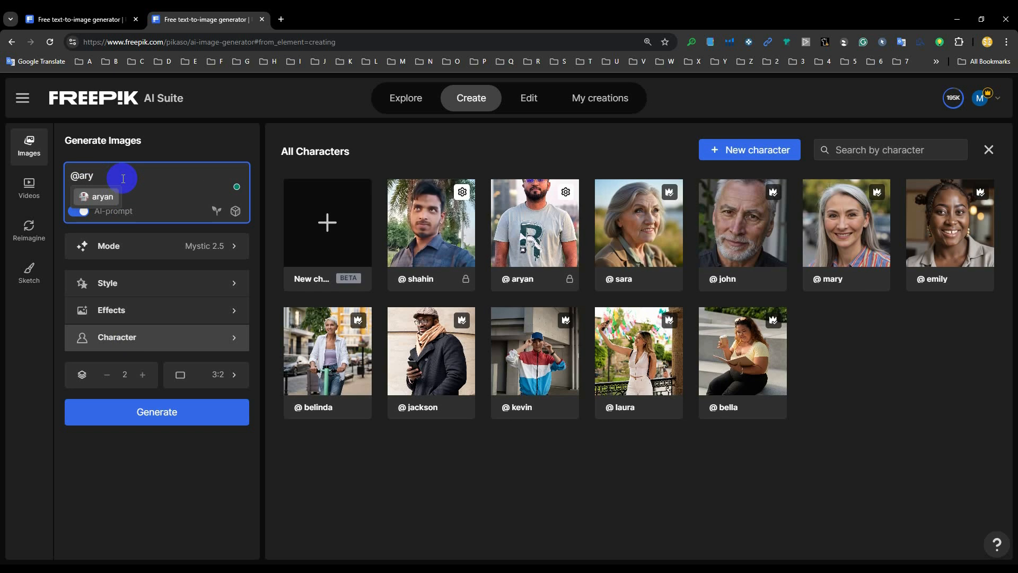
click(104, 197)
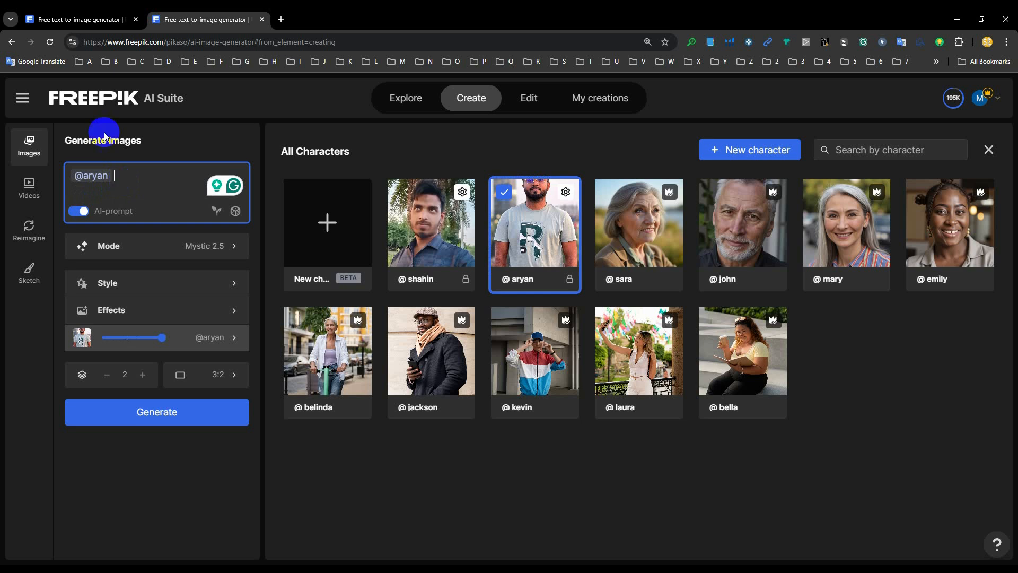
Step: Add to the prompt from Notepad: "is sitting on the modern official chair and using a simple computer, smiling confidently, and working attentively."
key(alt+Tab)
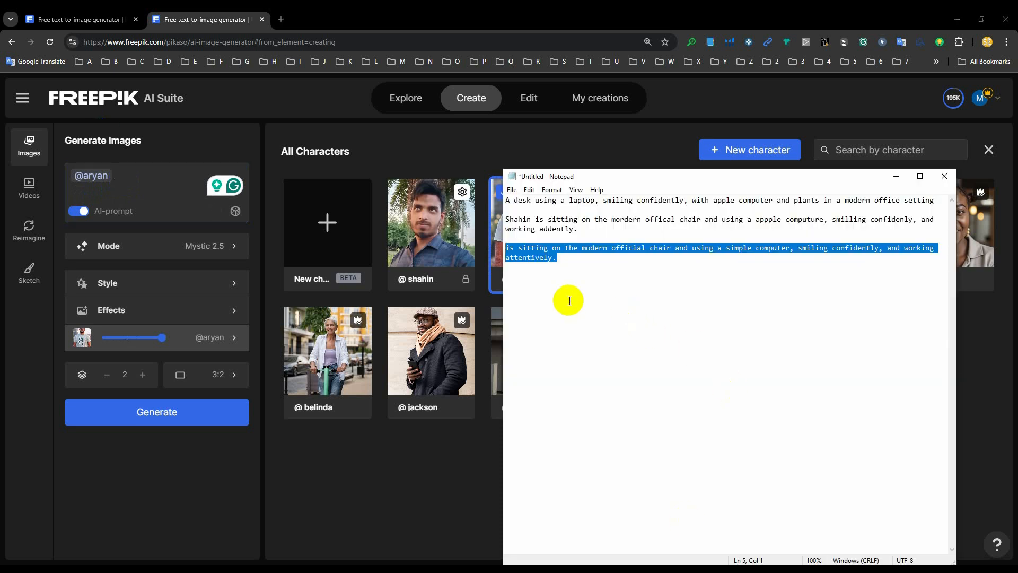
click(125, 179)
text(is sitting on the modern official chair and using a simple computer, smiling confidently, and working attentively.)
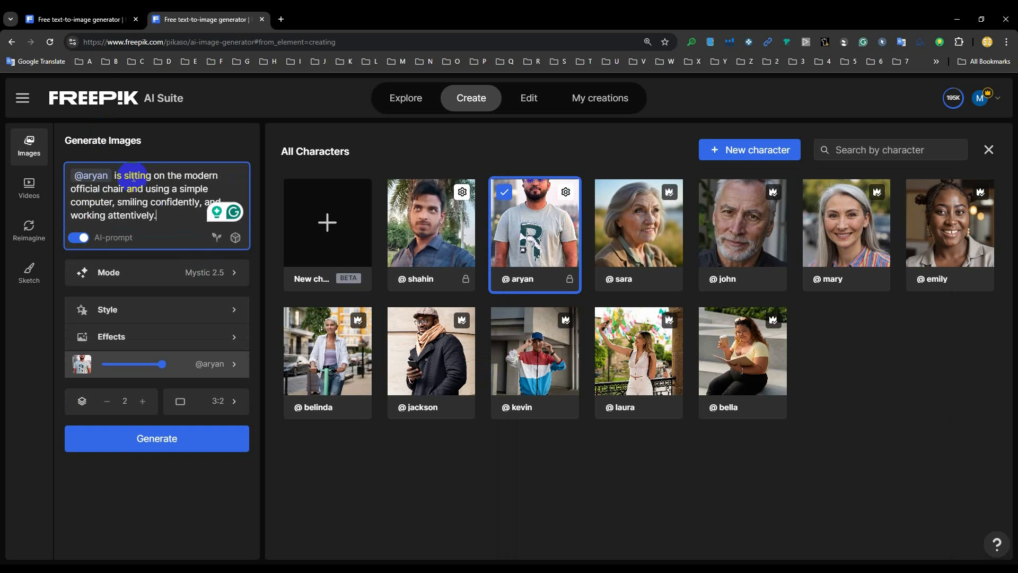
click(168, 218)
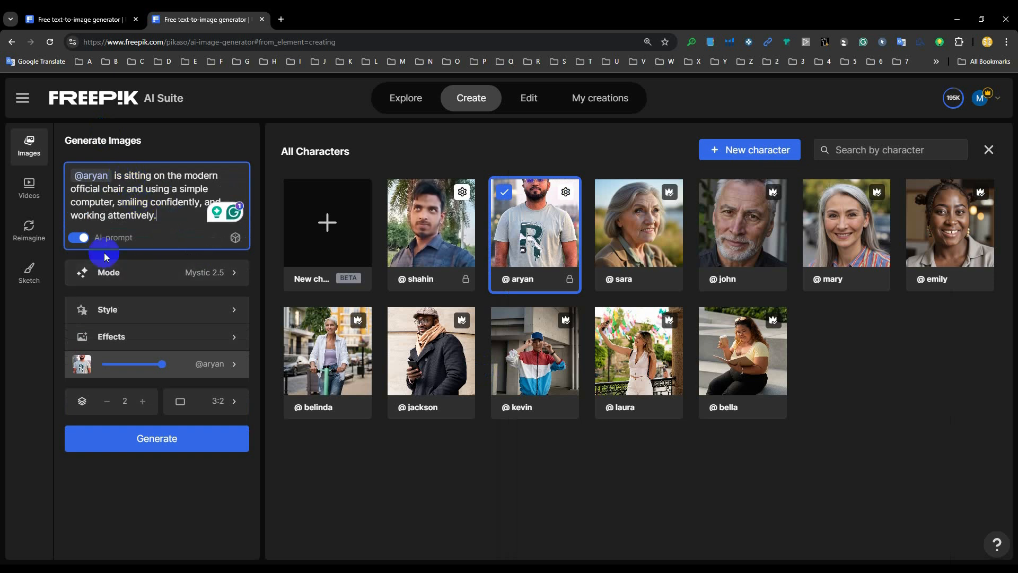
click(80, 240)
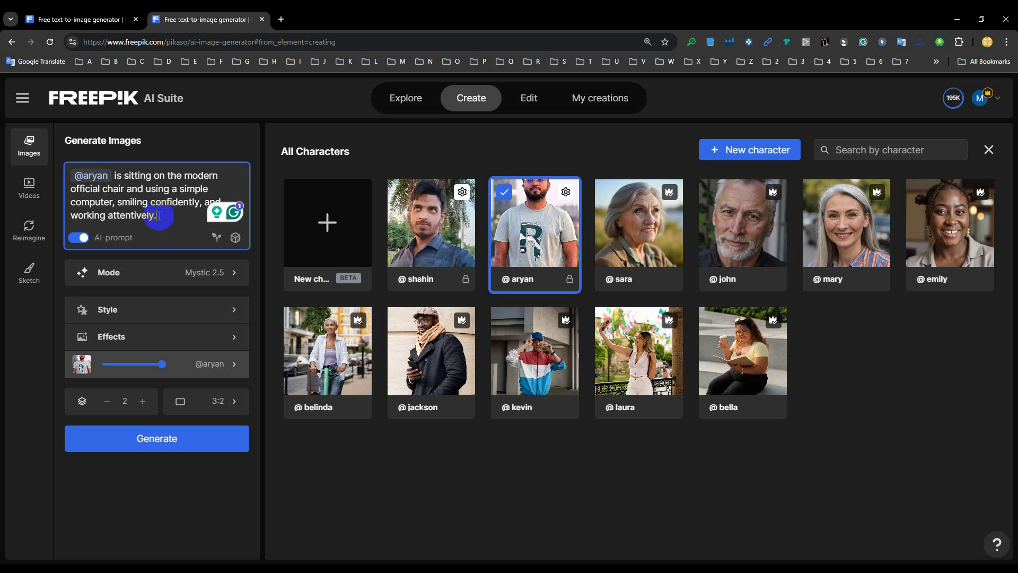
Step: Generate four images from the prompt using the Mystic 2.5 mode
click(234, 271)
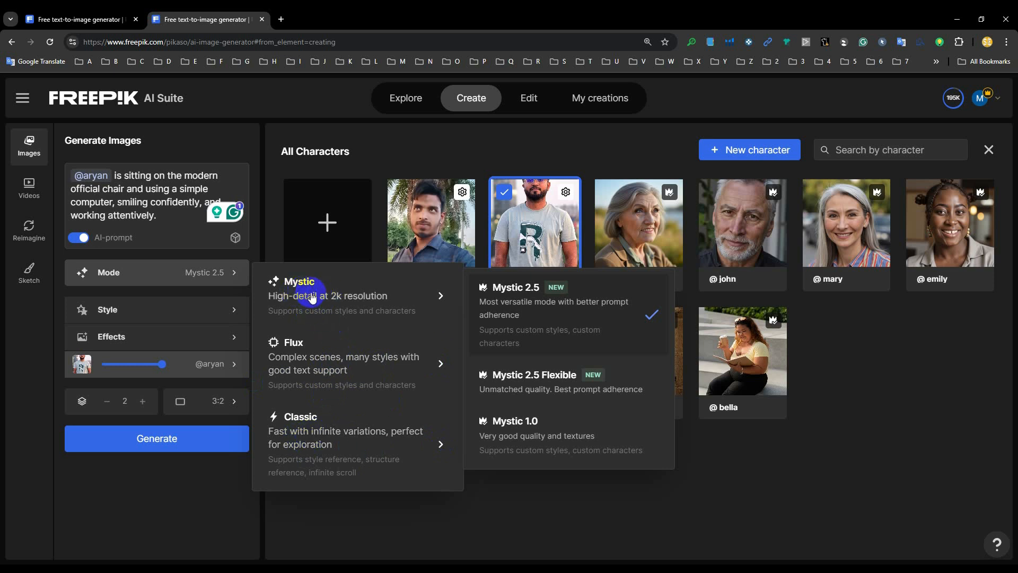
click(515, 295)
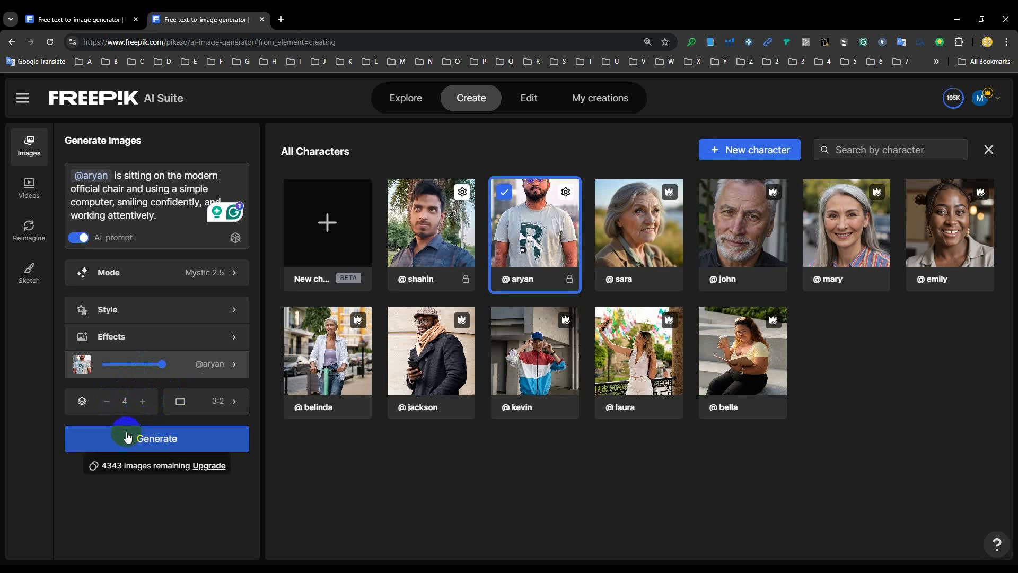
click(180, 441)
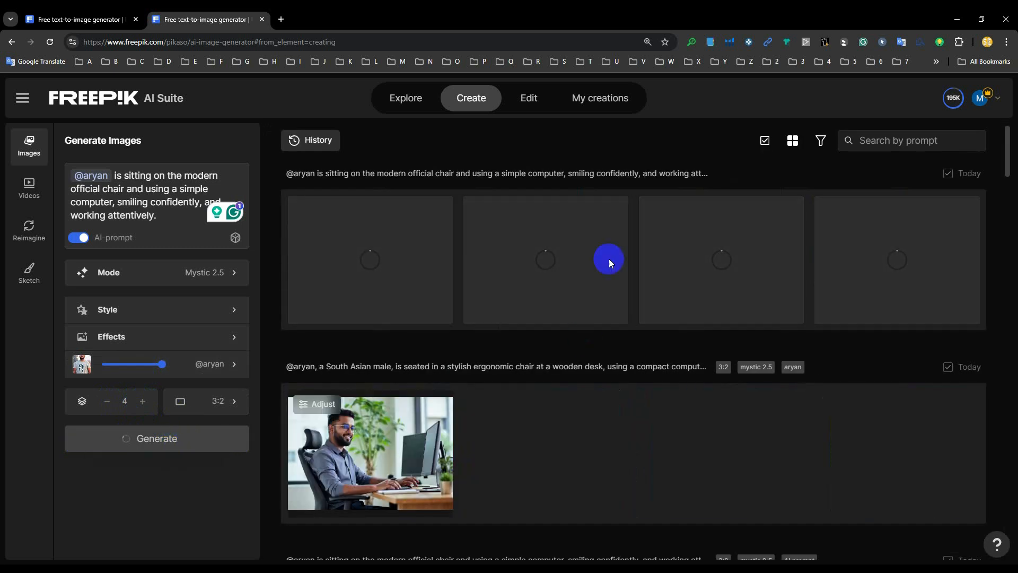
Step: Open the generated image of the man with a laptop in the black office chair for editing
mouse_move(358, 450)
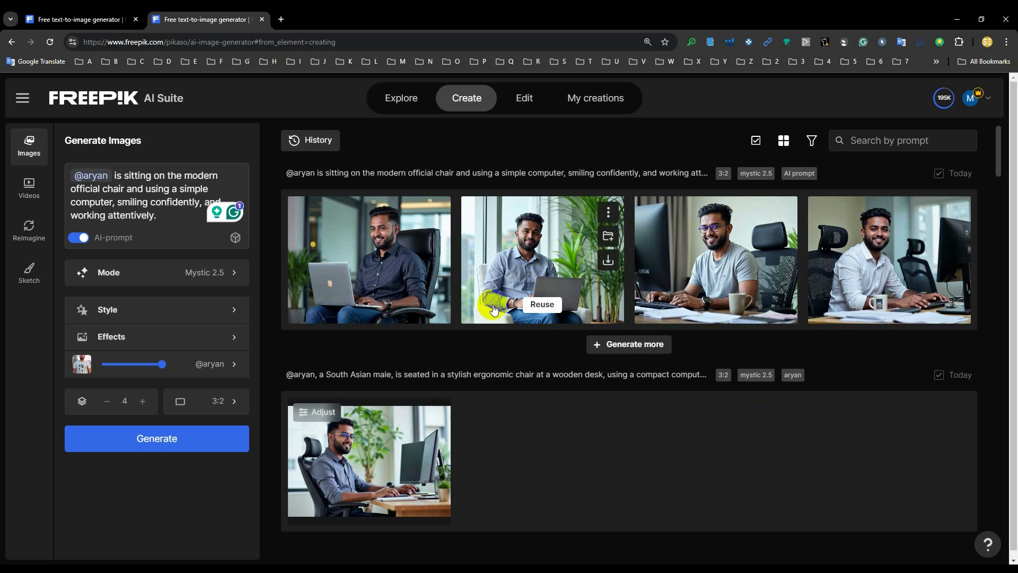
click(512, 247)
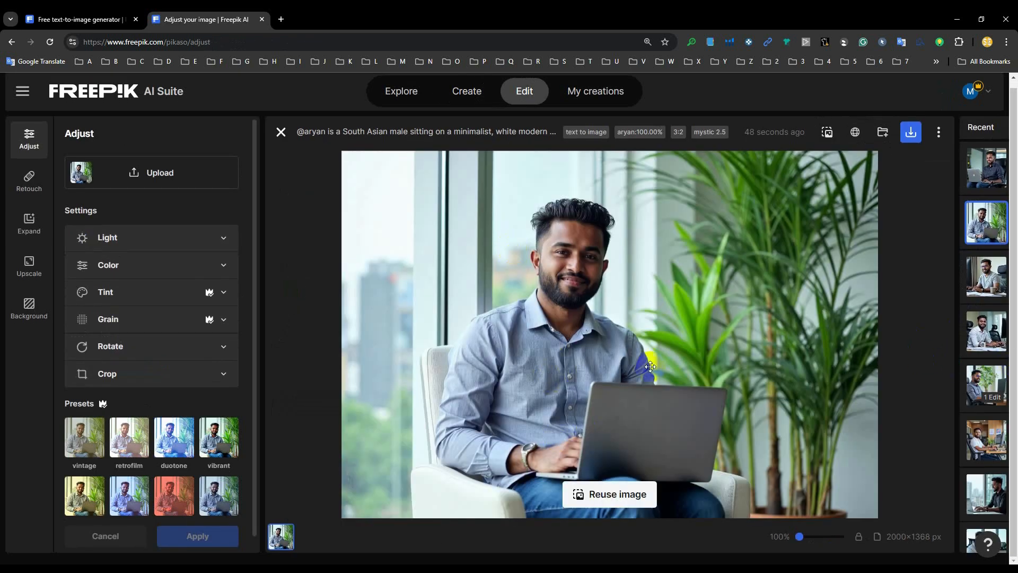
click(987, 171)
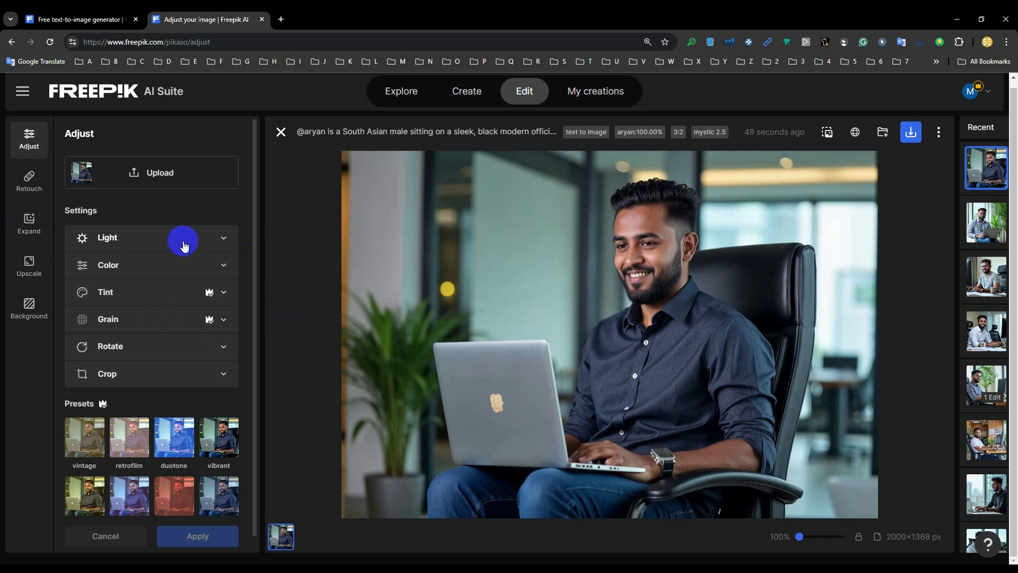
Step: Adjust the image's light: exposure 124%, brightness 103%, contrast 103%, highlights 107% and shadows 87%
click(219, 240)
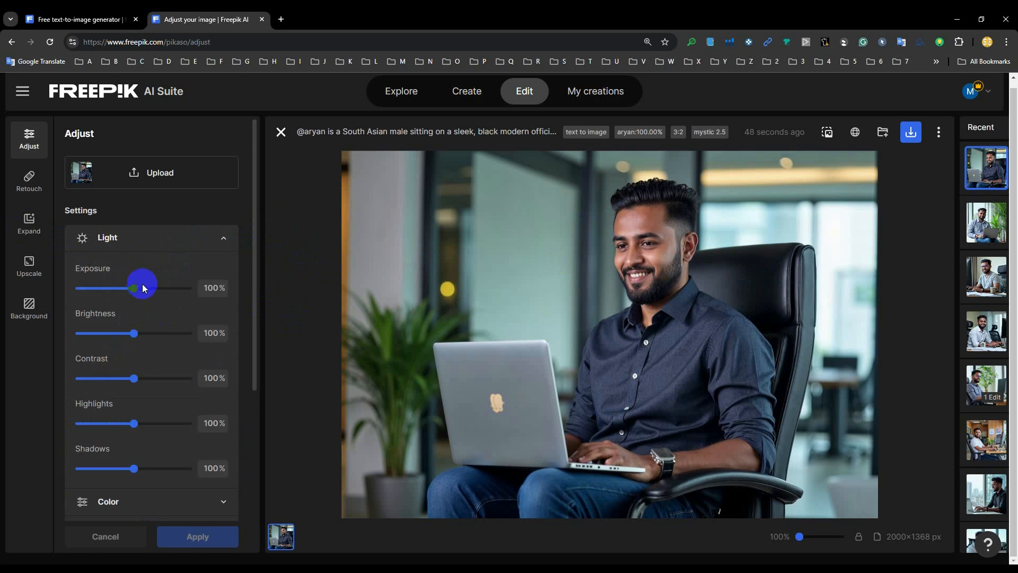
drag(145, 286, 147, 286)
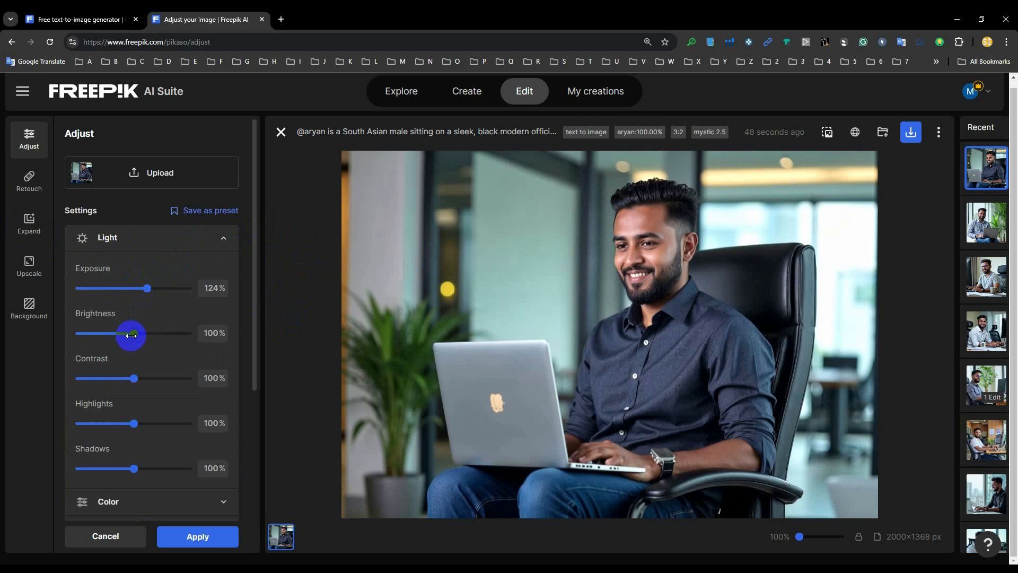
mouse_move(133, 334)
mouse_down()
mouse_move(145, 334)
mouse_move(127, 333)
mouse_move(135, 334)
mouse_up()
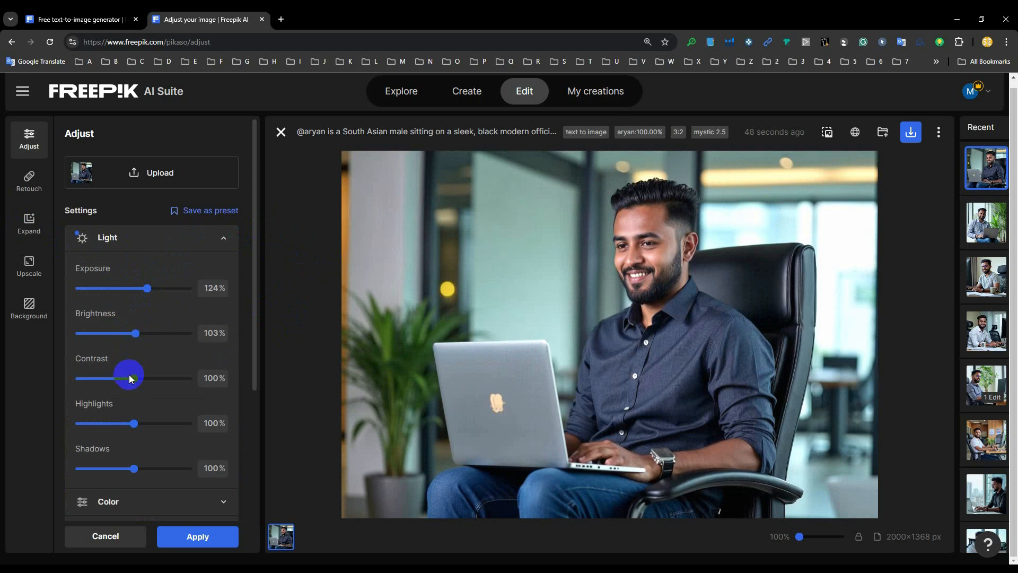
drag(132, 377, 136, 377)
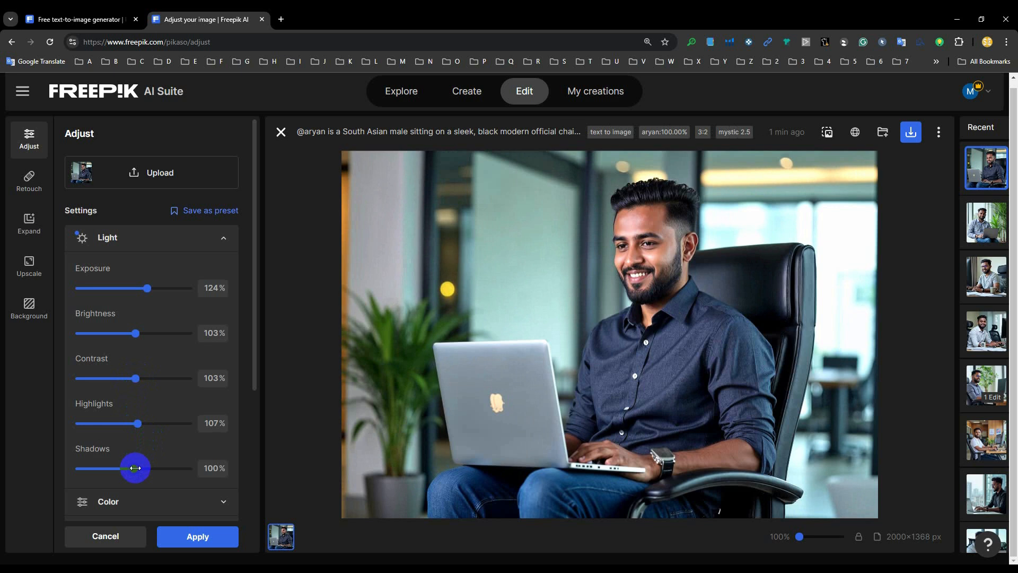
mouse_move(146, 467)
mouse_down()
mouse_move(155, 464)
mouse_move(130, 463)
mouse_up()
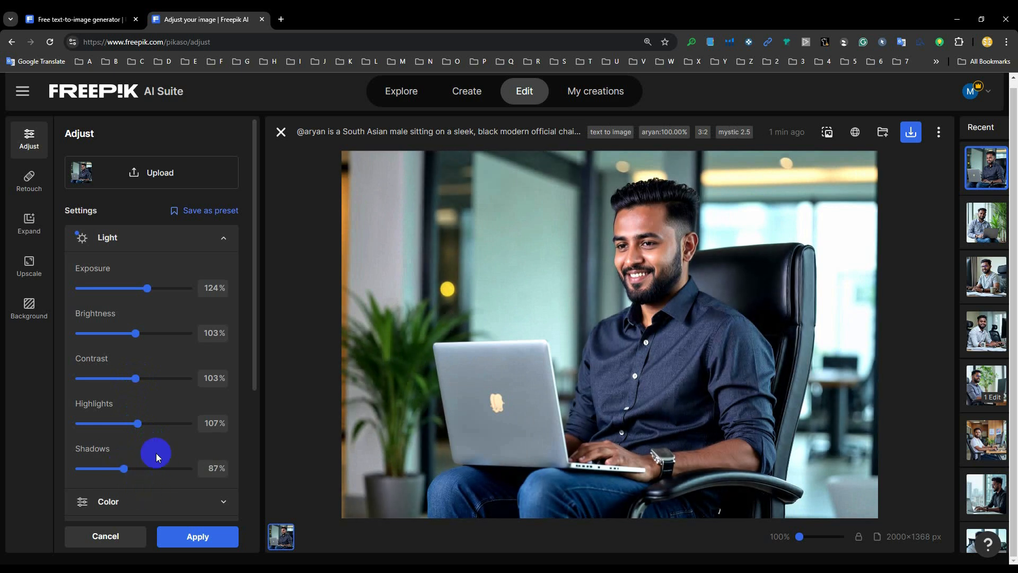
Step: Adjust the image's color: saturation 124% and temperature 101%
scroll(154, 445, down, 3)
click(215, 329)
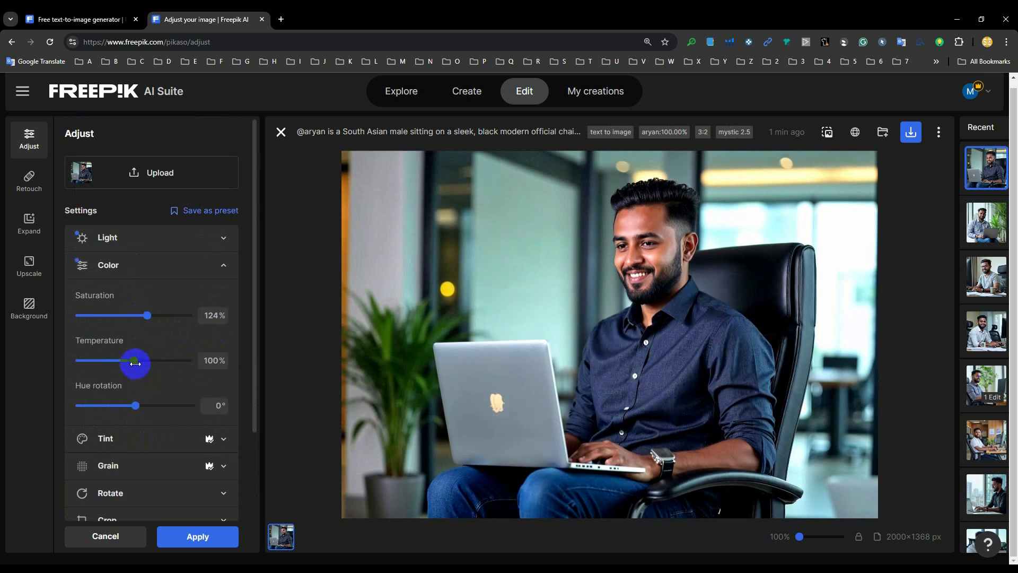
drag(135, 361, 149, 360)
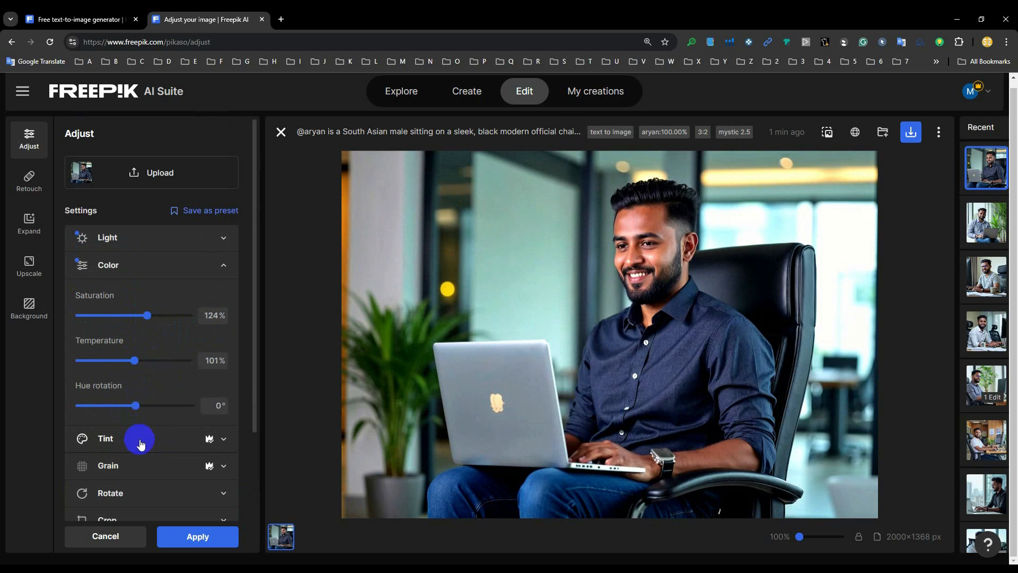
Step: Try the red and yellow tints on the image, and reset it to no tint
scroll(138, 440, down, 2)
click(212, 353)
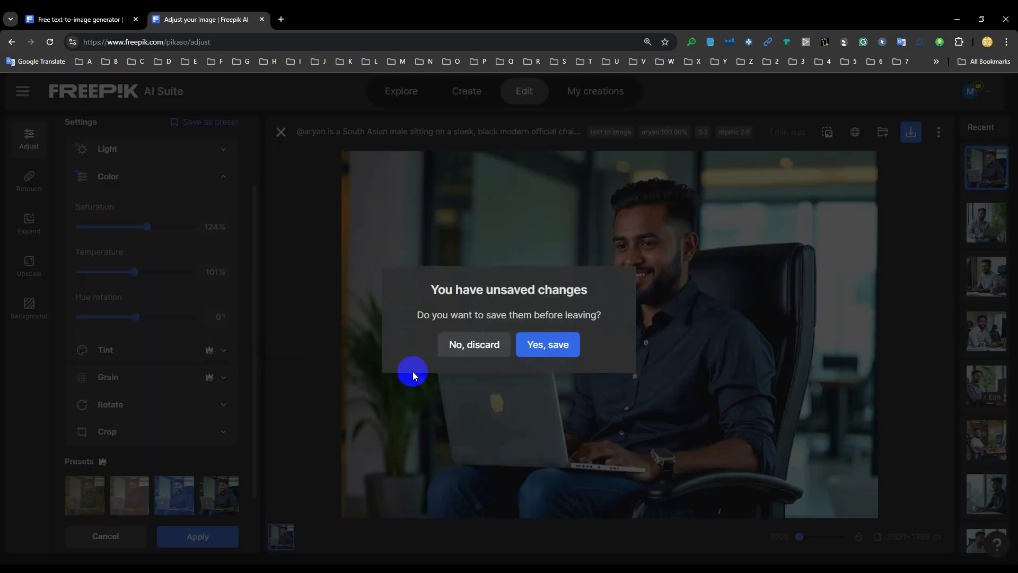
click(483, 345)
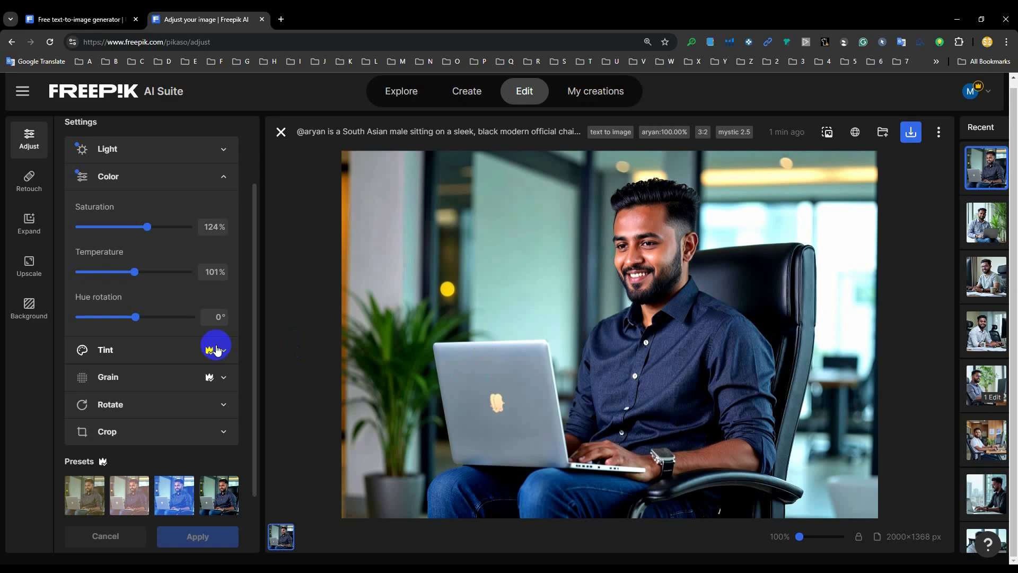
click(222, 350)
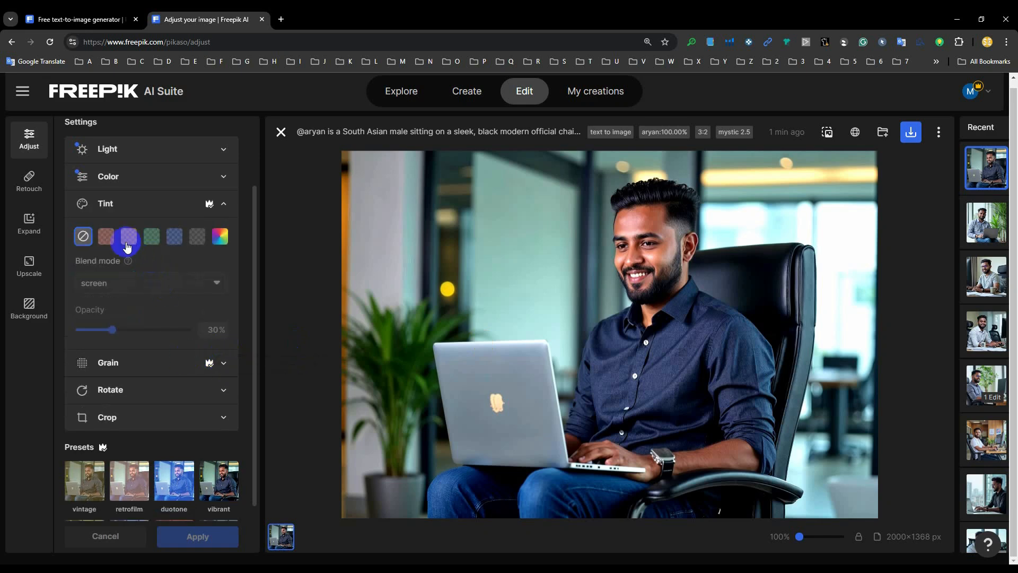
click(107, 238)
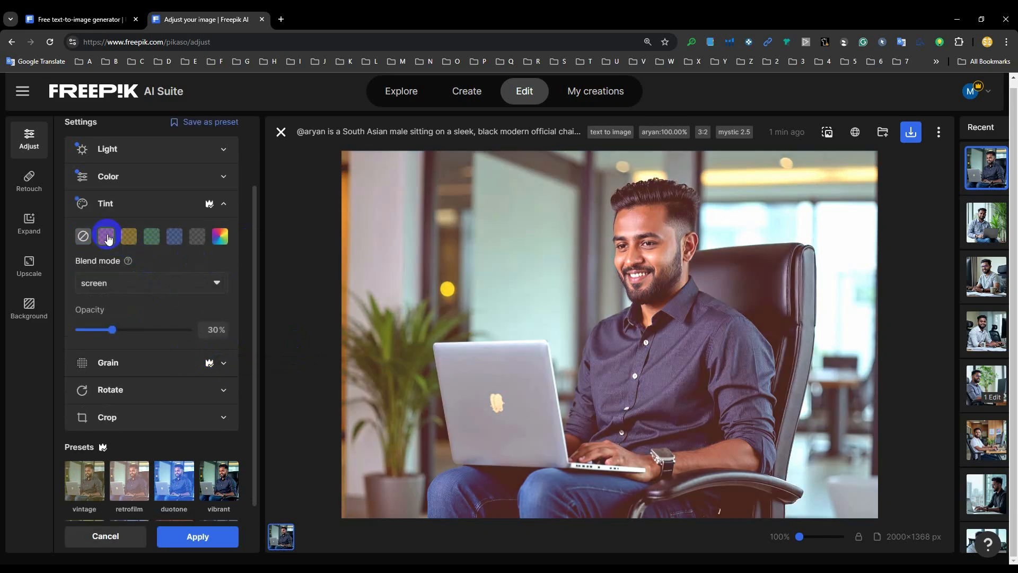
click(130, 238)
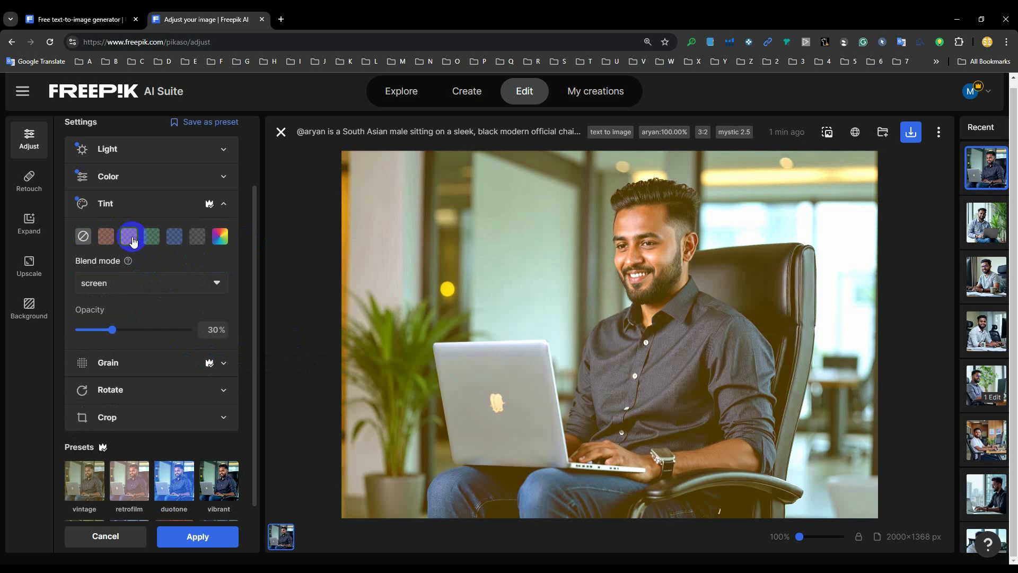
click(84, 238)
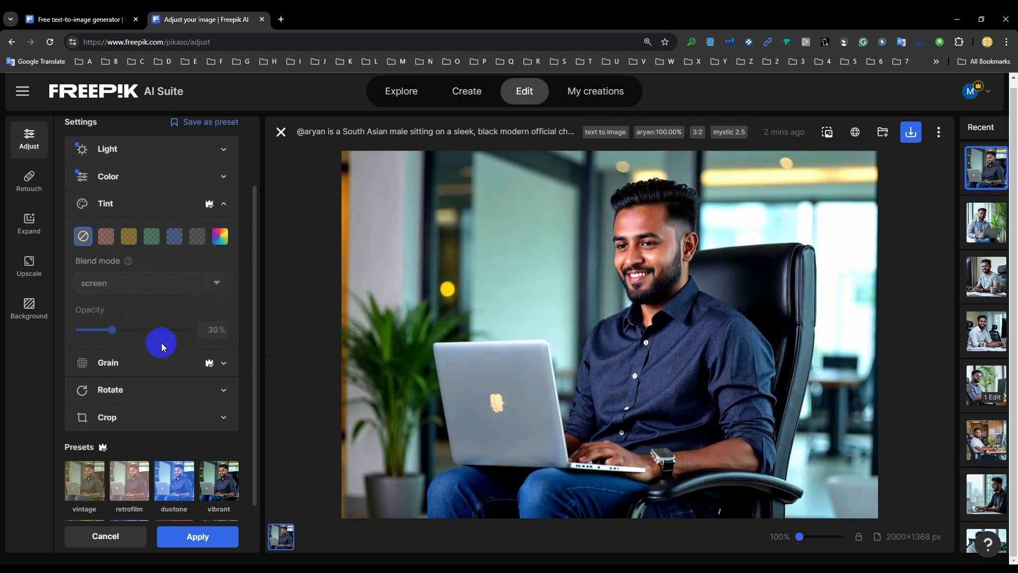
Step: Add grain to the image with the amount set to 48%
click(170, 363)
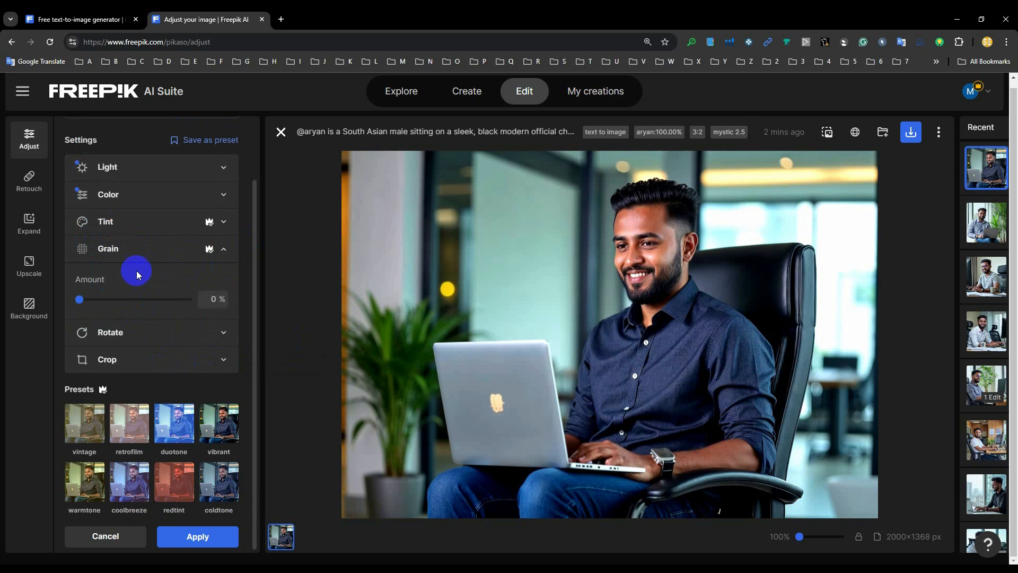
drag(78, 297, 104, 299)
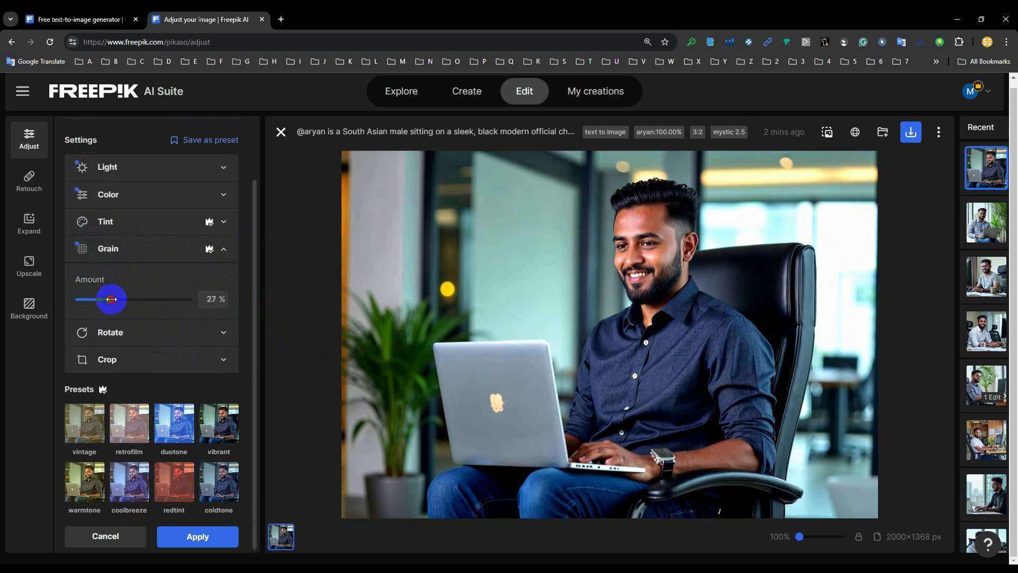
drag(111, 299, 170, 299)
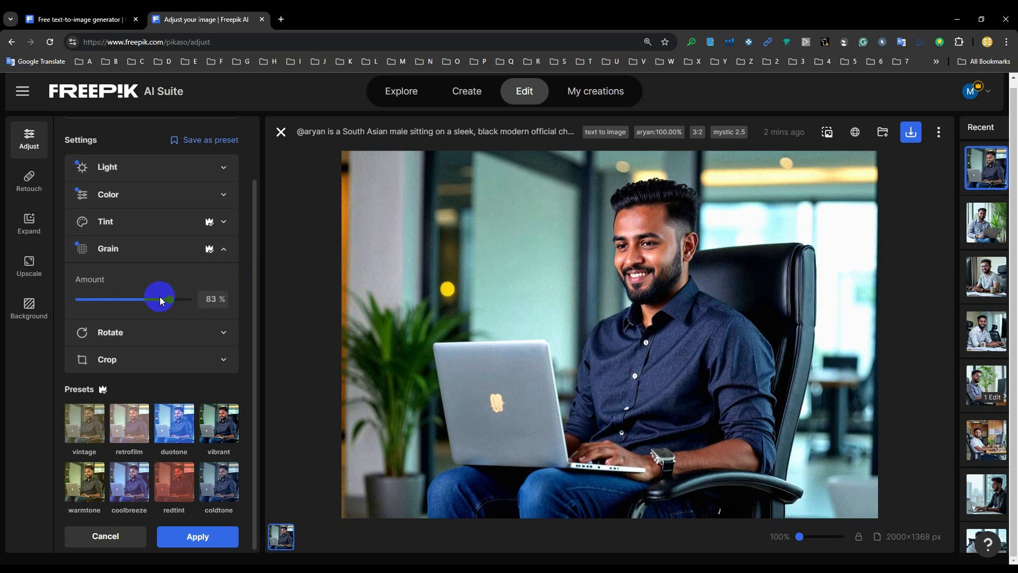
drag(168, 300, 136, 301)
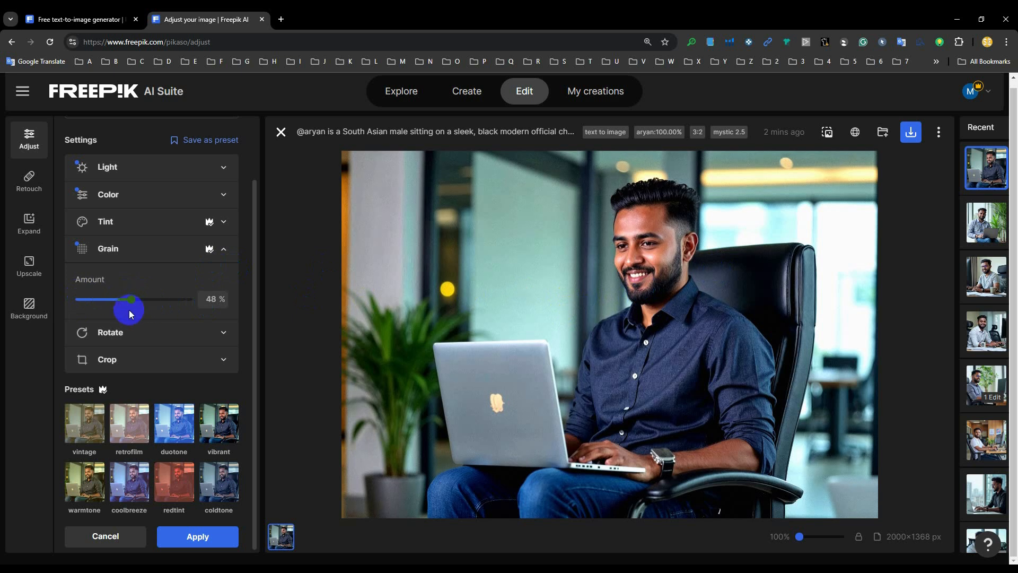
Step: Look over the crop aspect ratios without cropping, and apply the adjustments to the image
click(218, 361)
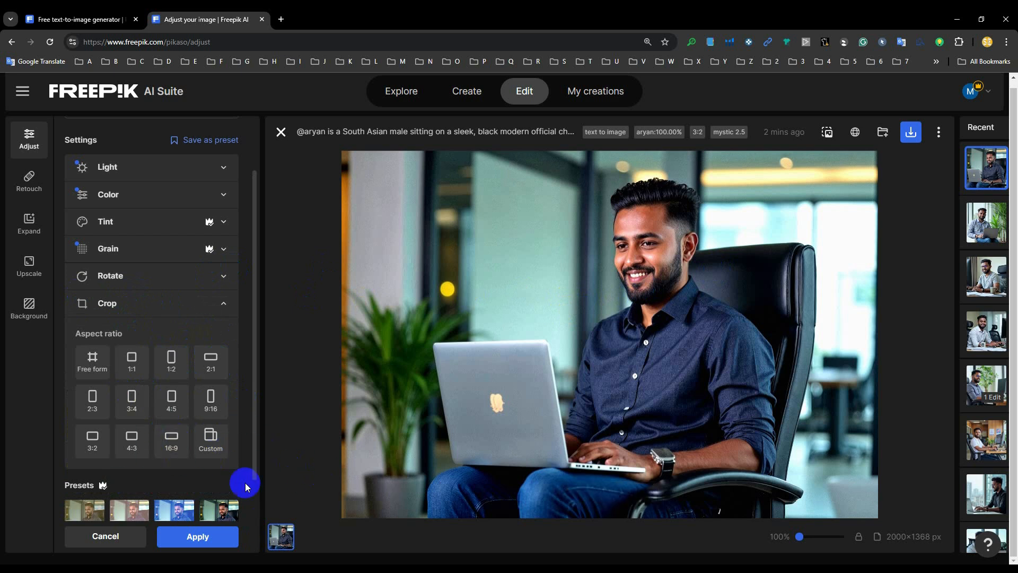
click(219, 302)
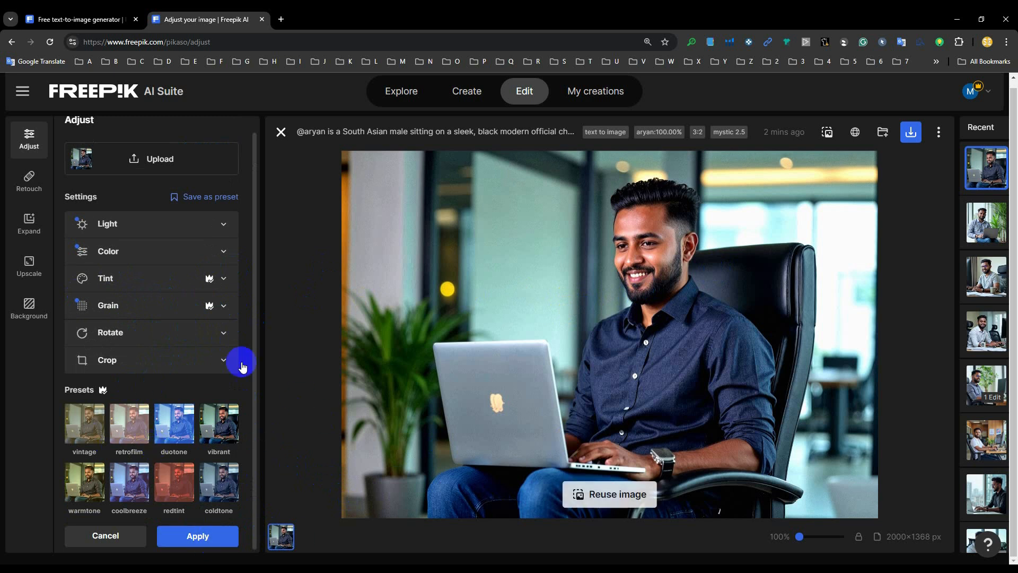
click(286, 546)
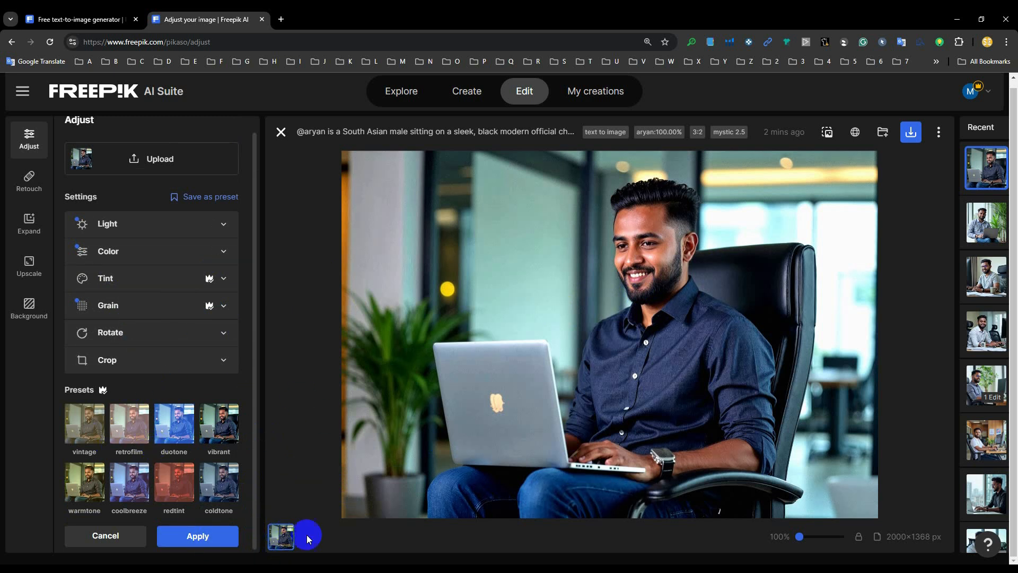
click(212, 537)
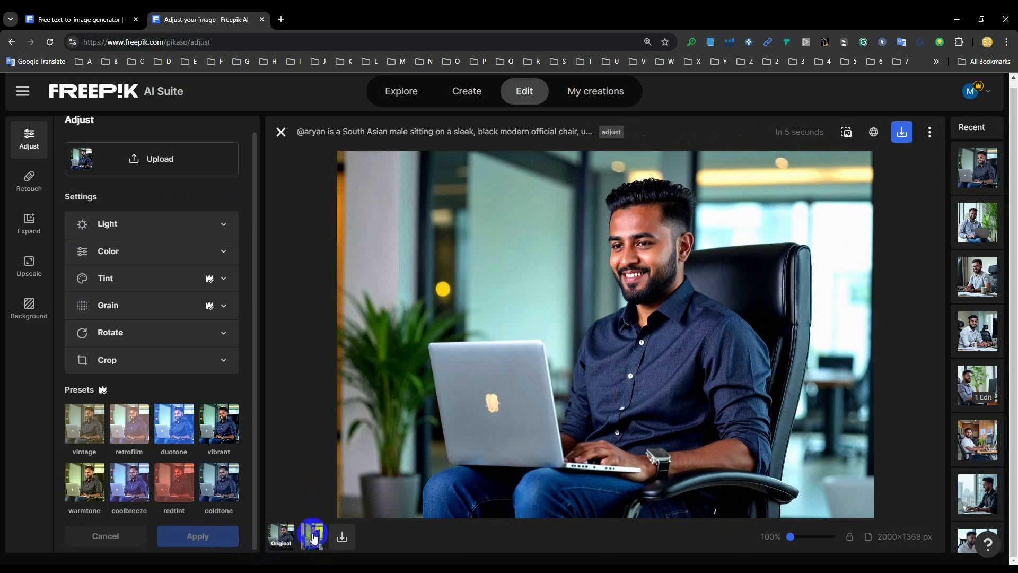
Step: Compare the original image with the adjusted version, ending on the adjusted one
click(307, 540)
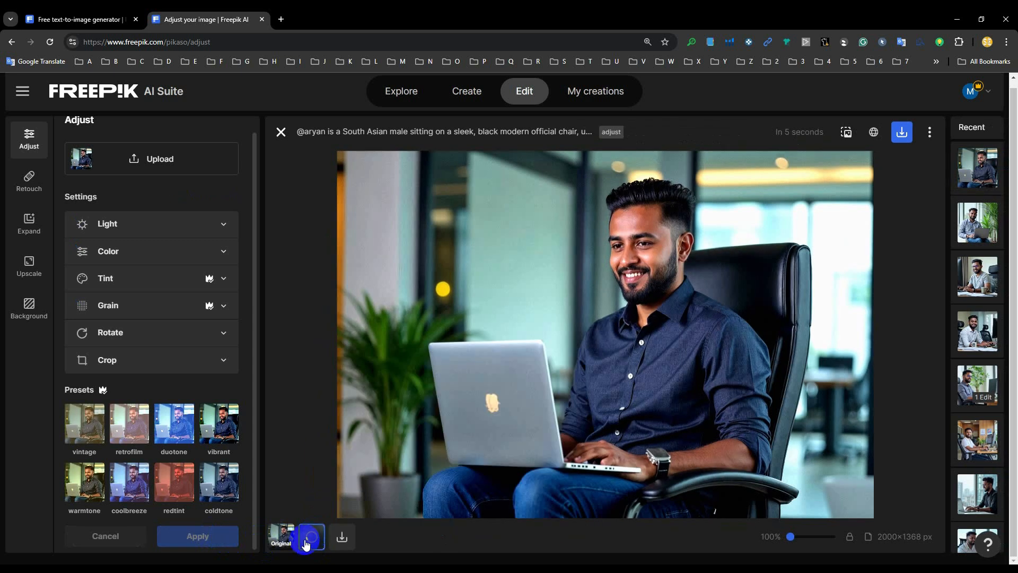
click(282, 537)
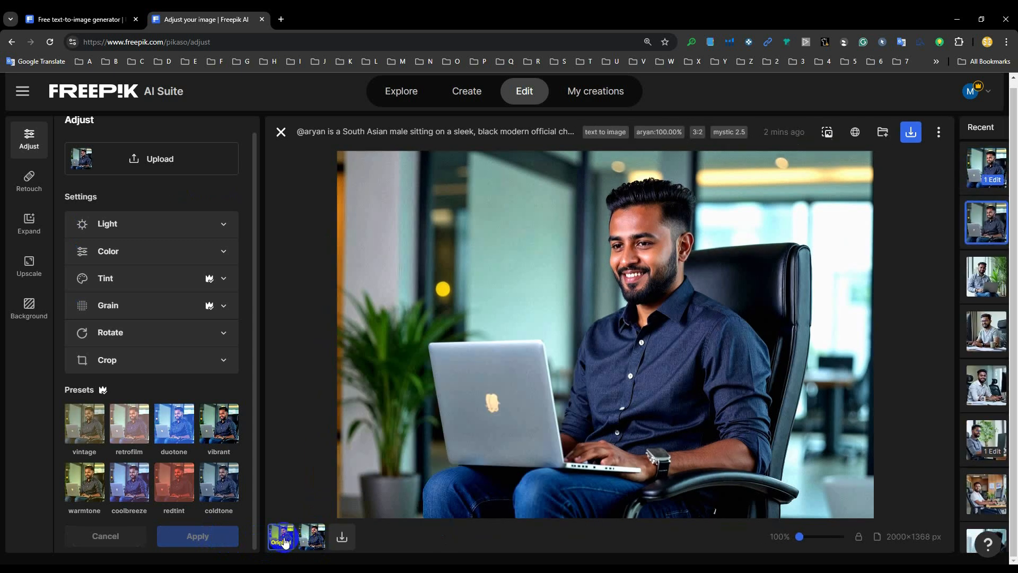
click(313, 539)
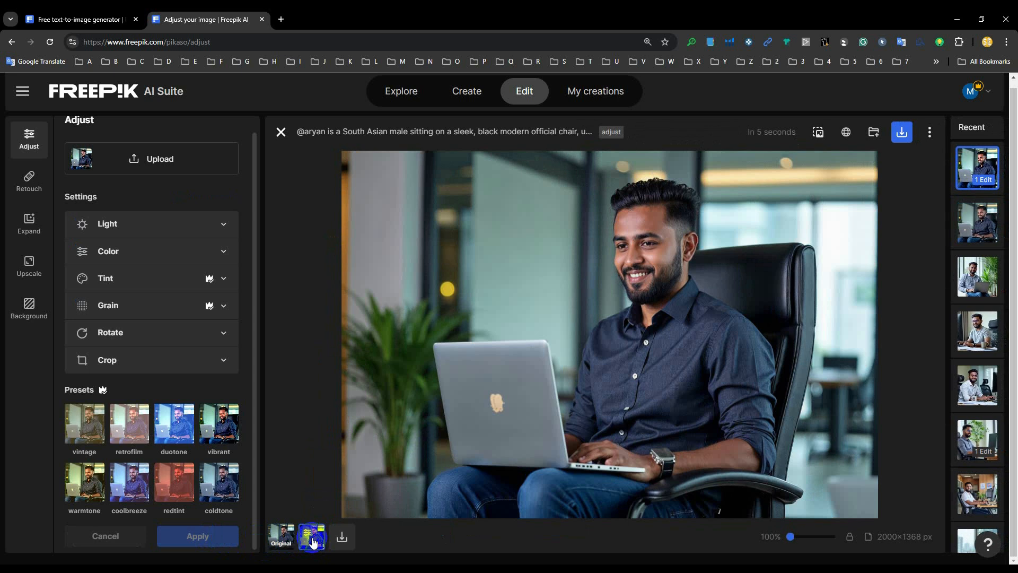
click(276, 534)
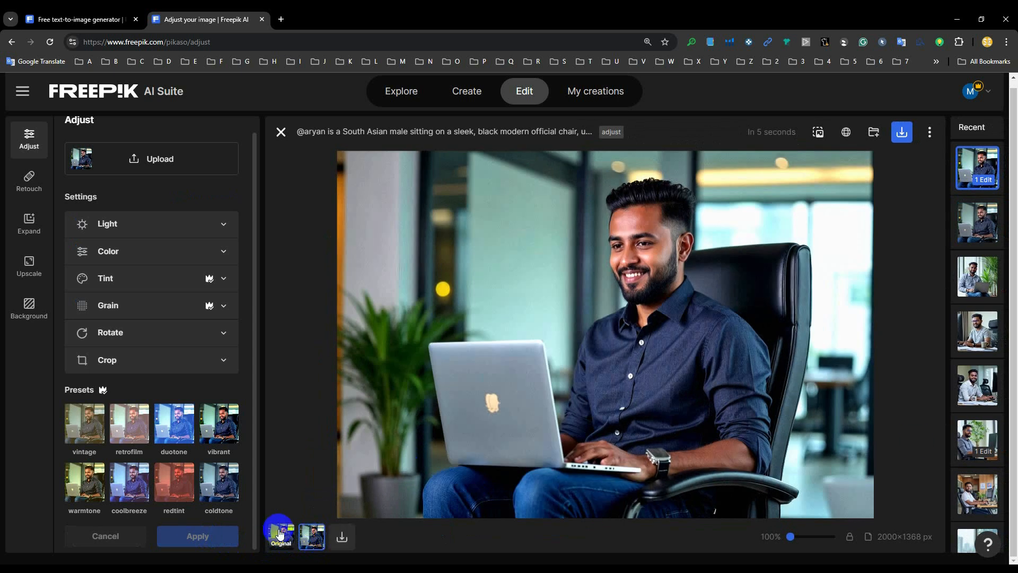
click(315, 538)
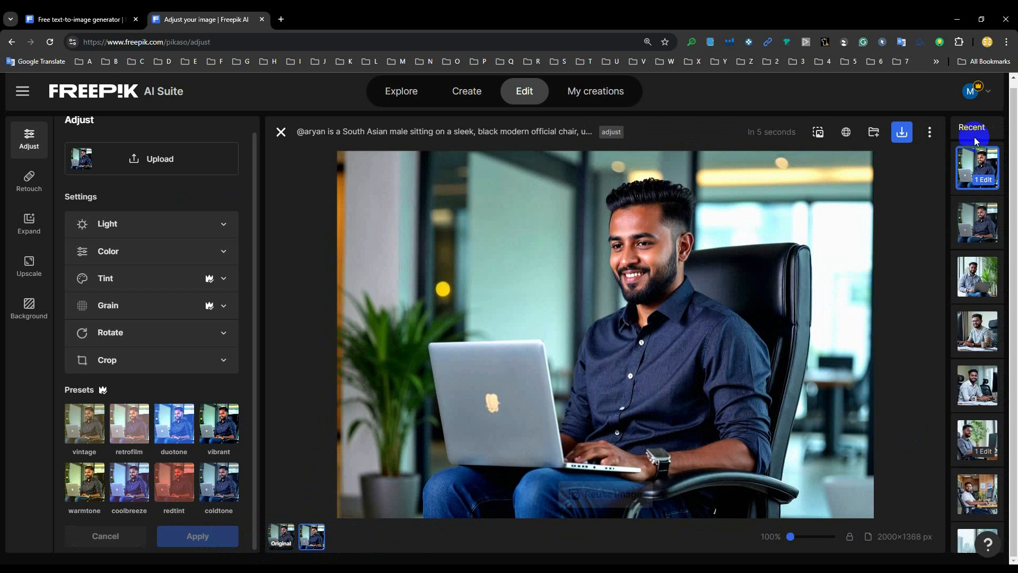
Step: Download the adjusted image at 2000 x 1368 px, and view the downloaded PNG file before closing it
click(901, 134)
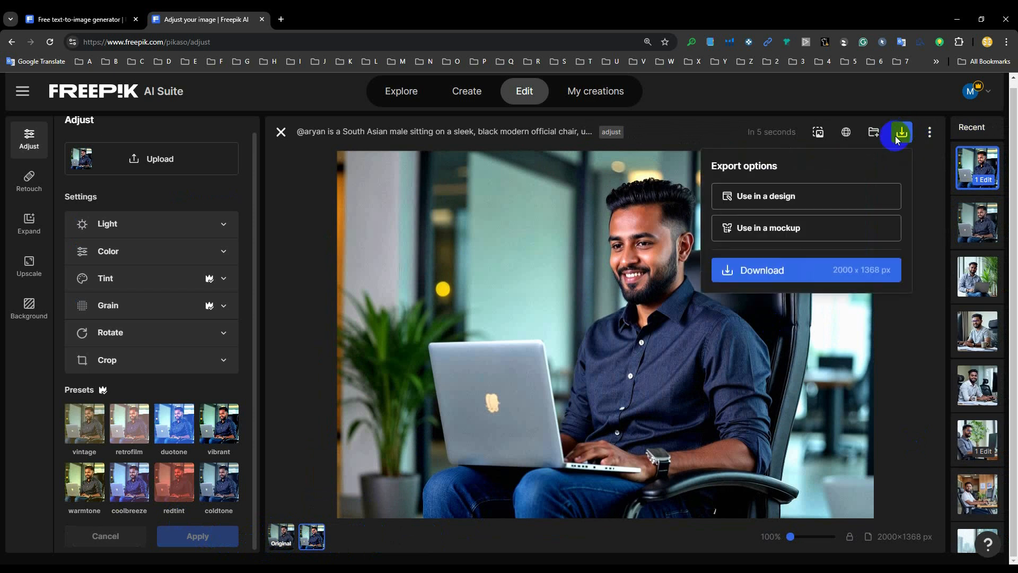
click(766, 266)
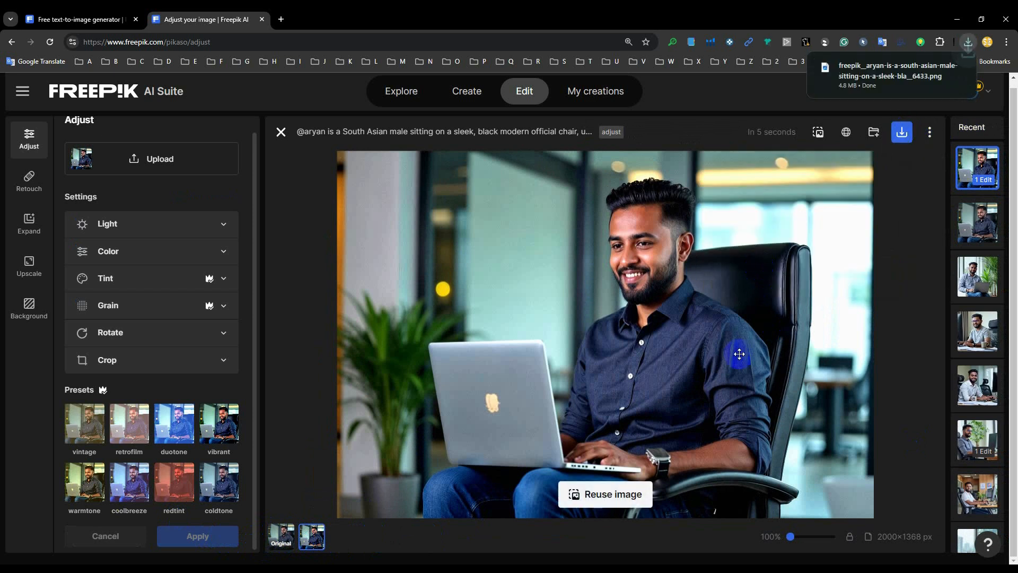
click(880, 69)
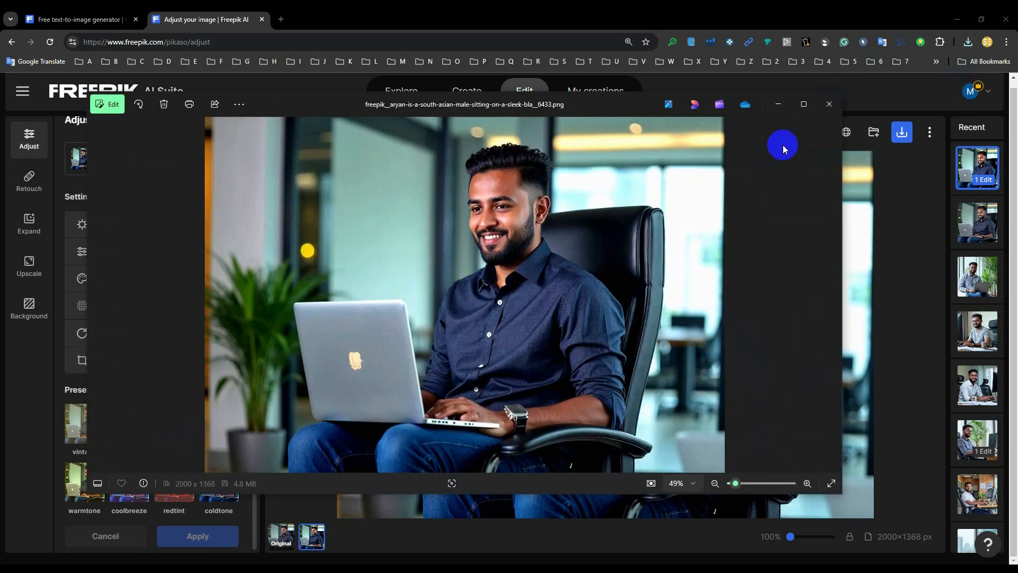
click(830, 104)
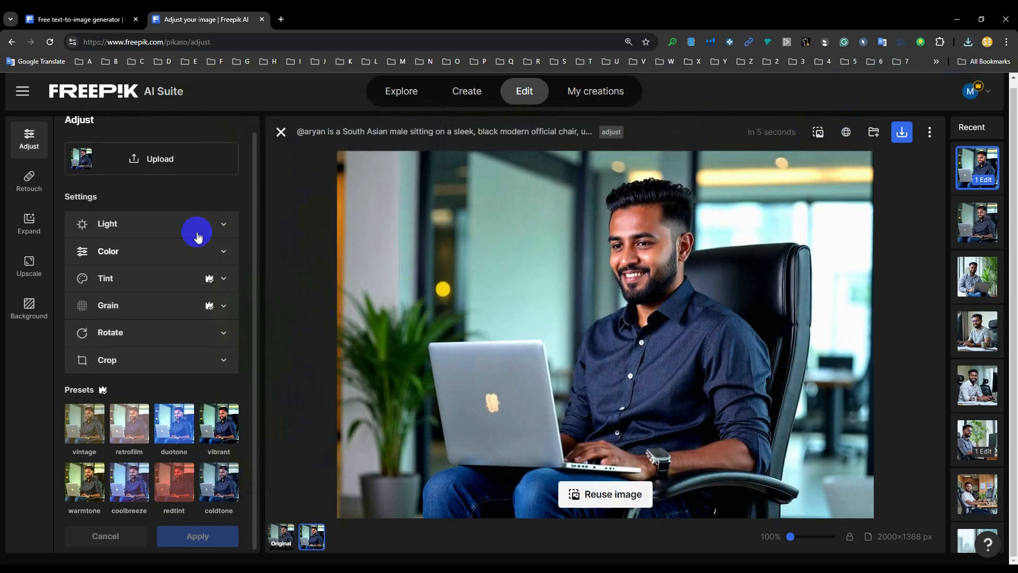
Step: Close the edited image to return to the image generator
click(118, 14)
click(196, 16)
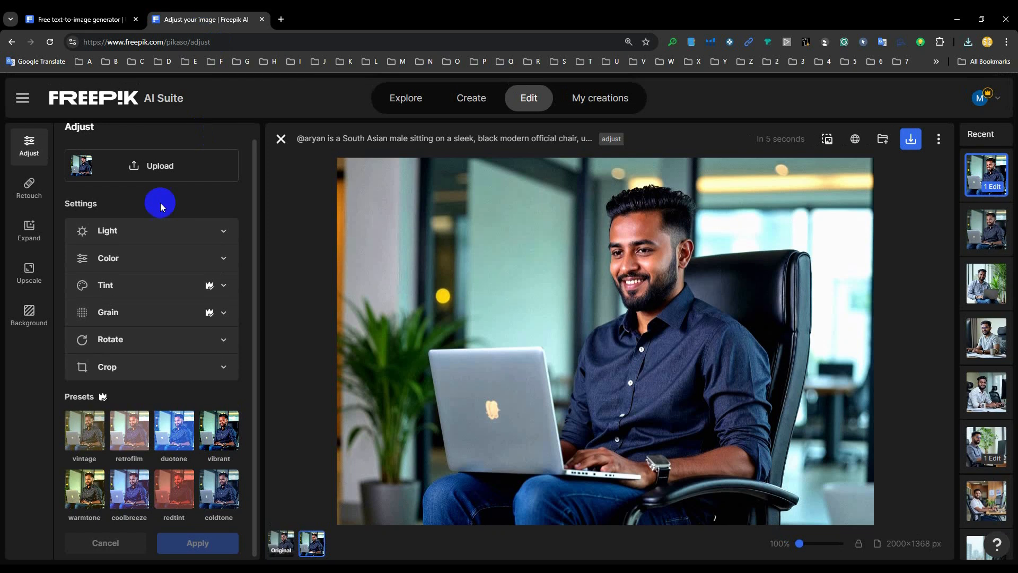
click(281, 139)
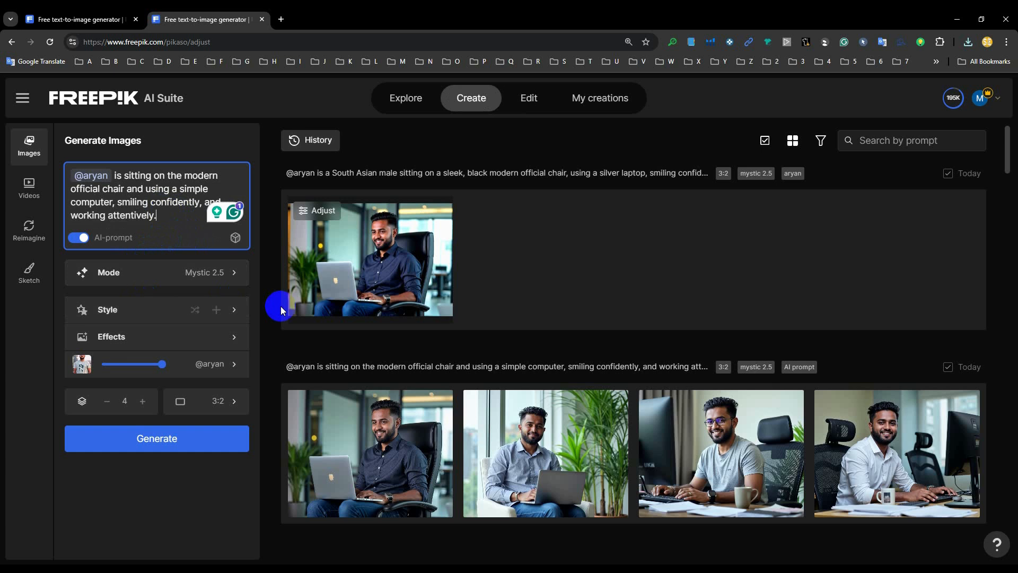
Step: Look over the generation modes without changing the current one, and browse the available styles in the style library
click(233, 274)
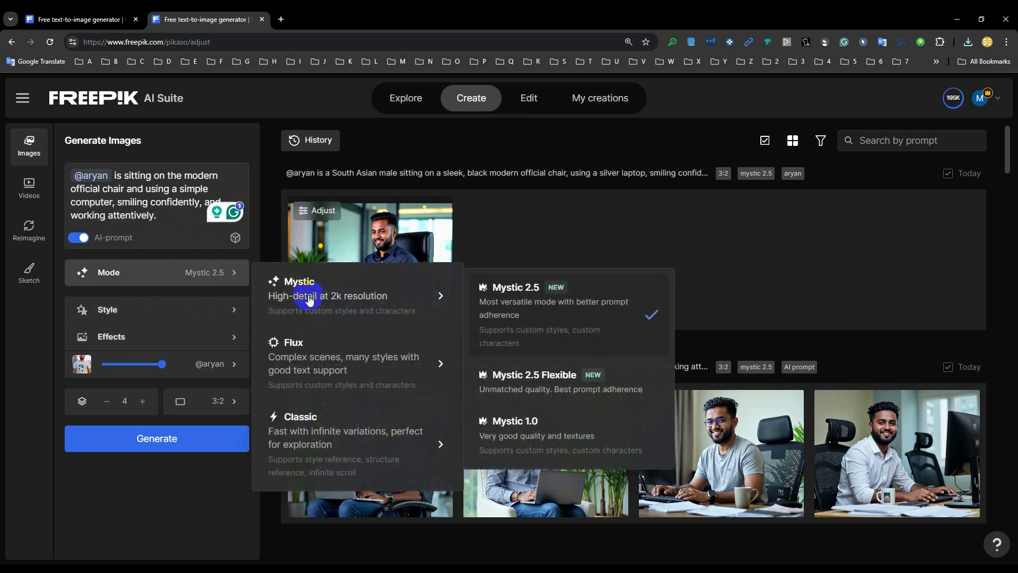
click(183, 239)
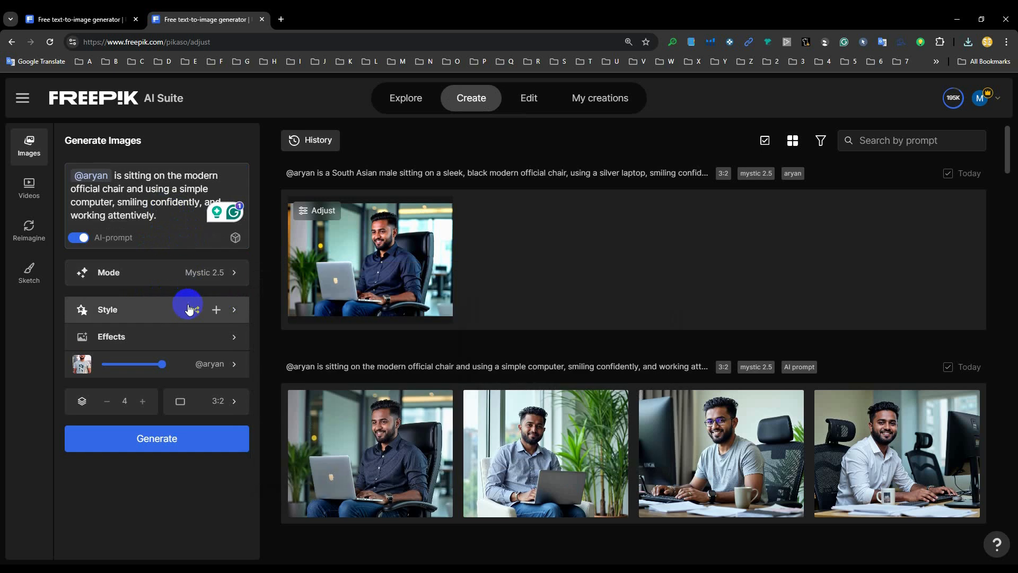
click(234, 311)
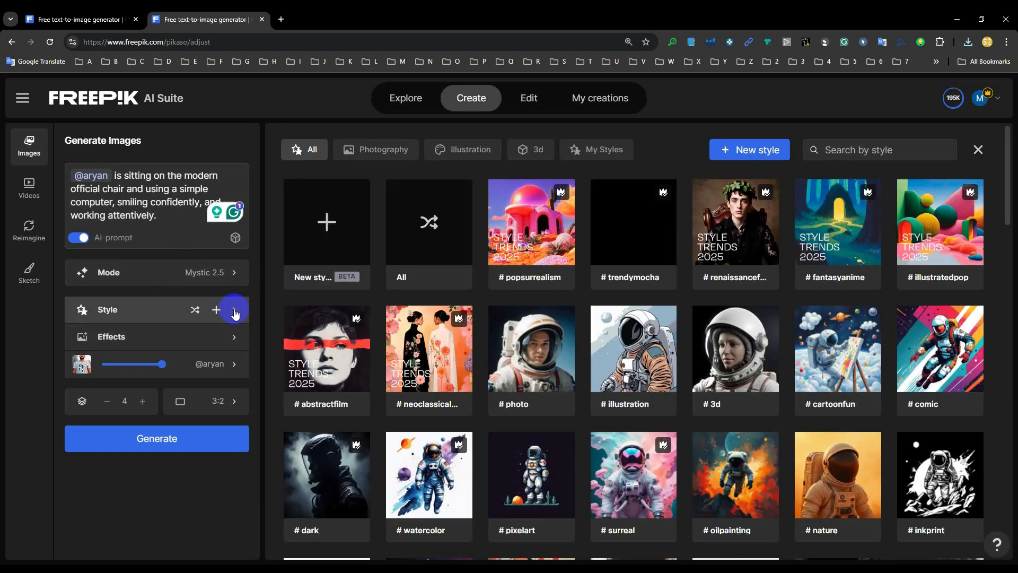
scroll(671, 478, down, 2)
scroll(672, 478, down, 6)
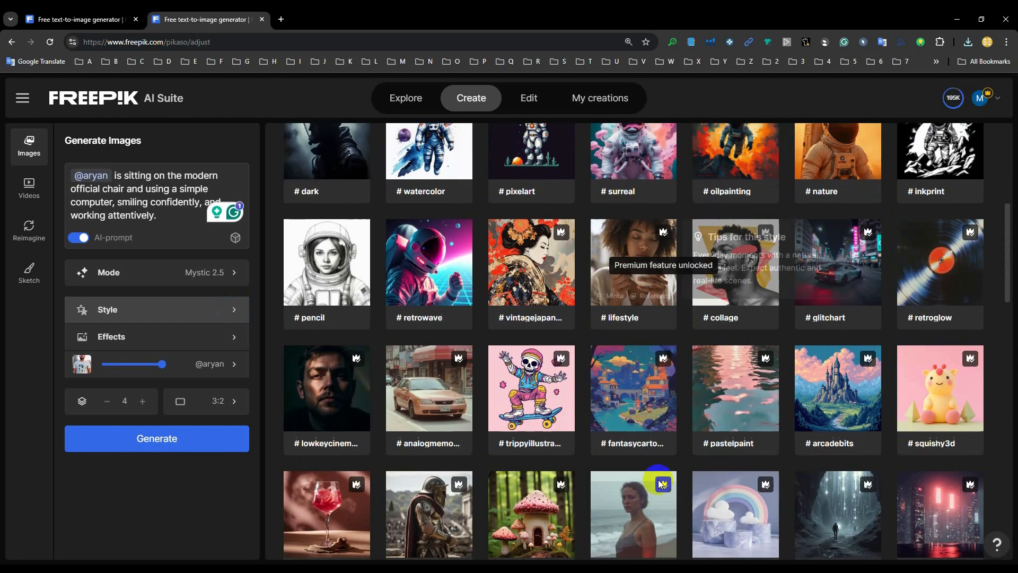
scroll(579, 398, up, 5)
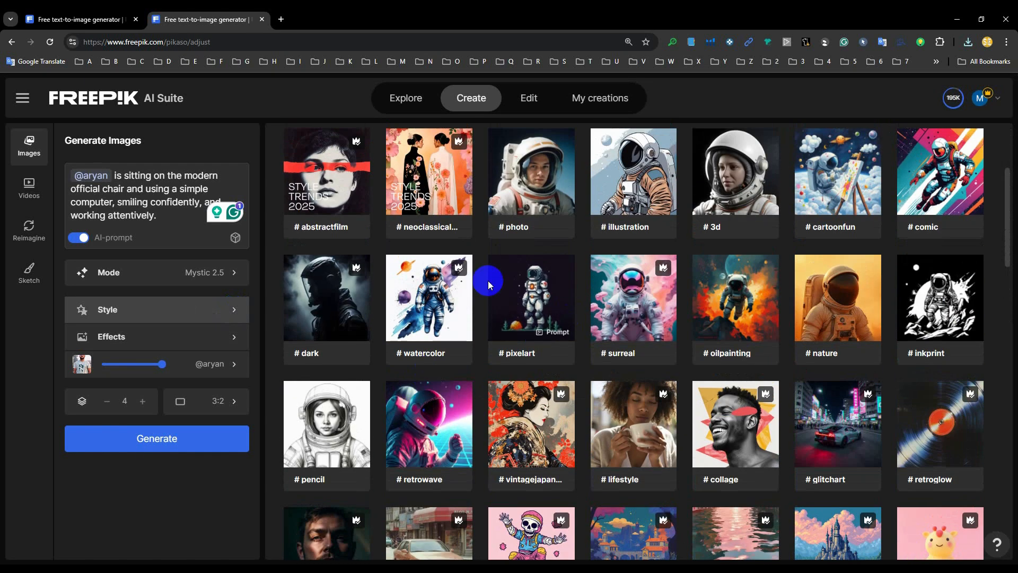
scroll(684, 329, up, 2)
scroll(530, 318, down, 2)
scroll(468, 308, down, 6)
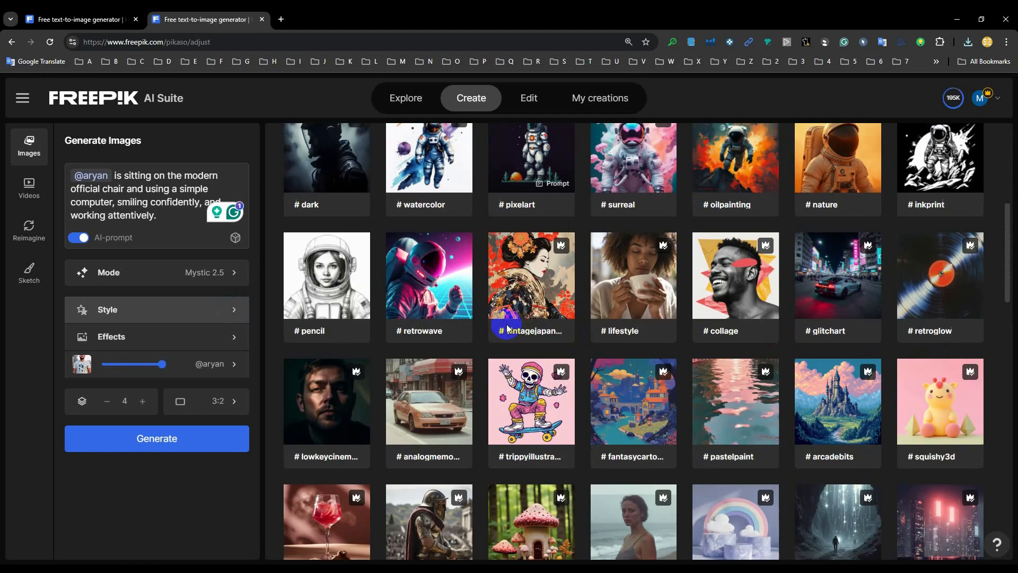
scroll(830, 467, down, 3)
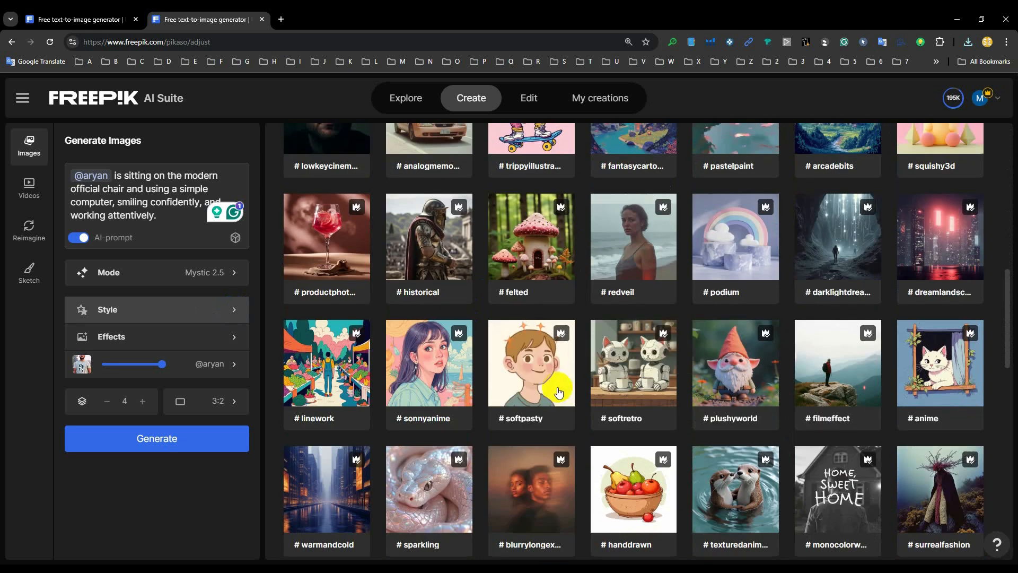
scroll(689, 424, down, 2)
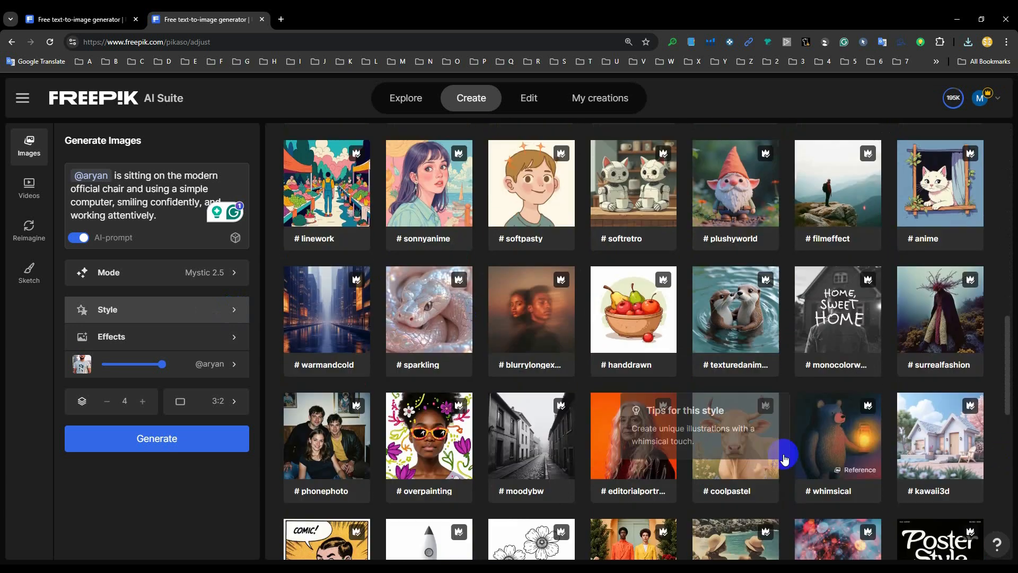
scroll(531, 435, down, 2)
scroll(531, 446, down, 2)
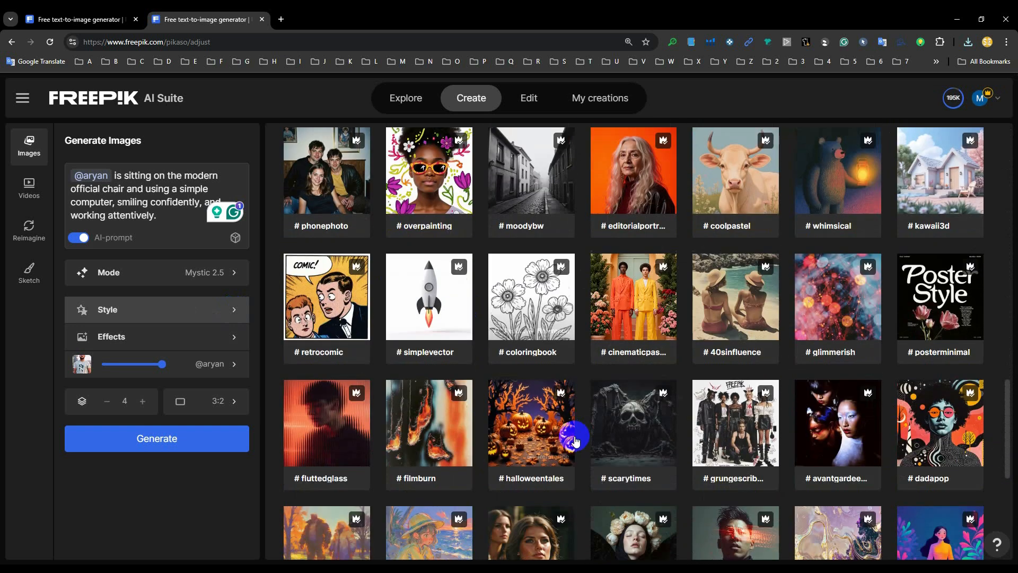
scroll(657, 436, down, 3)
scroll(483, 403, down, 2)
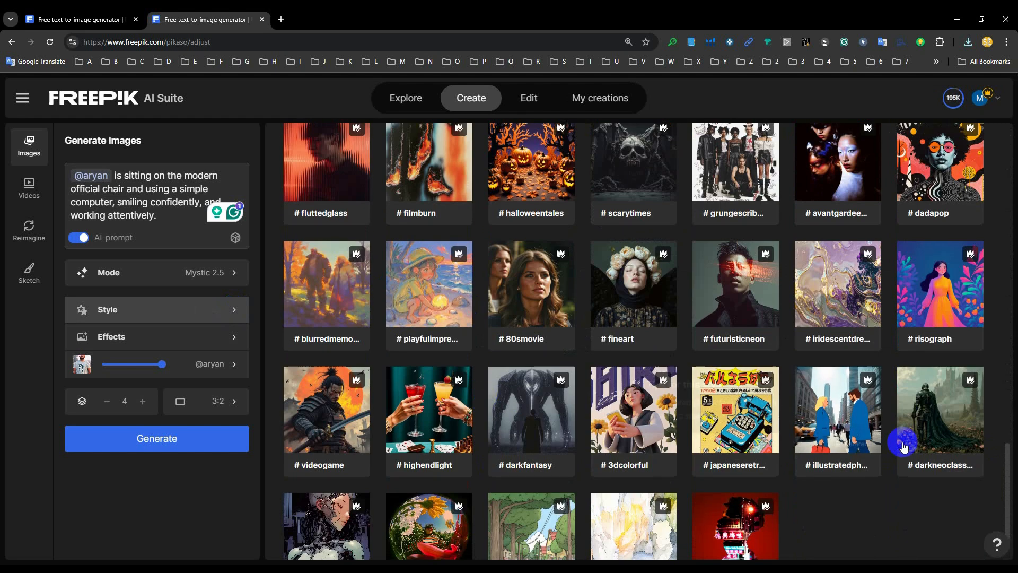
scroll(530, 414, up, 6)
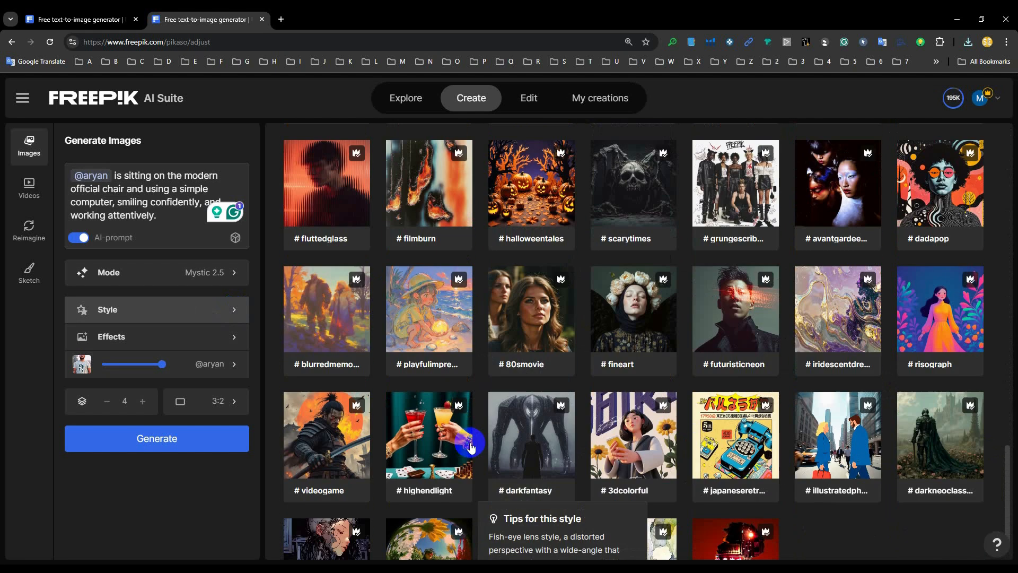
scroll(549, 376, up, 5)
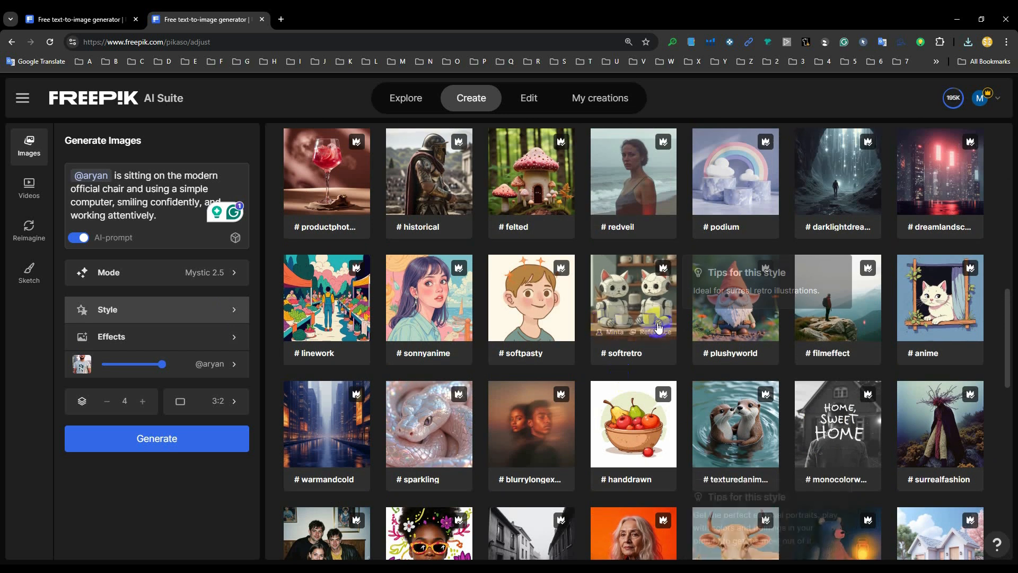
scroll(557, 365, up, 3)
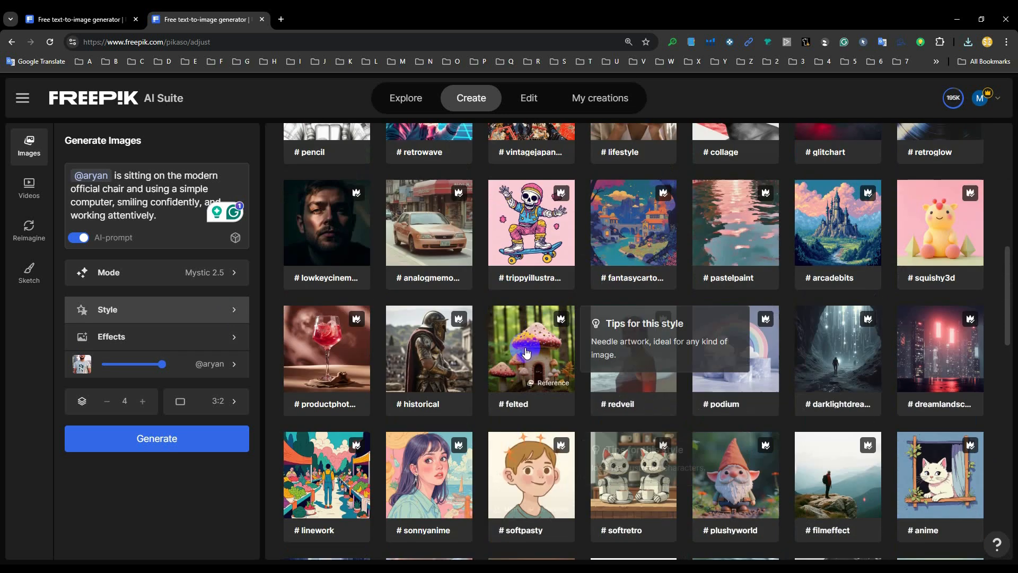
Step: Apply the felted style and the highflash effect to the image generation settings
click(527, 351)
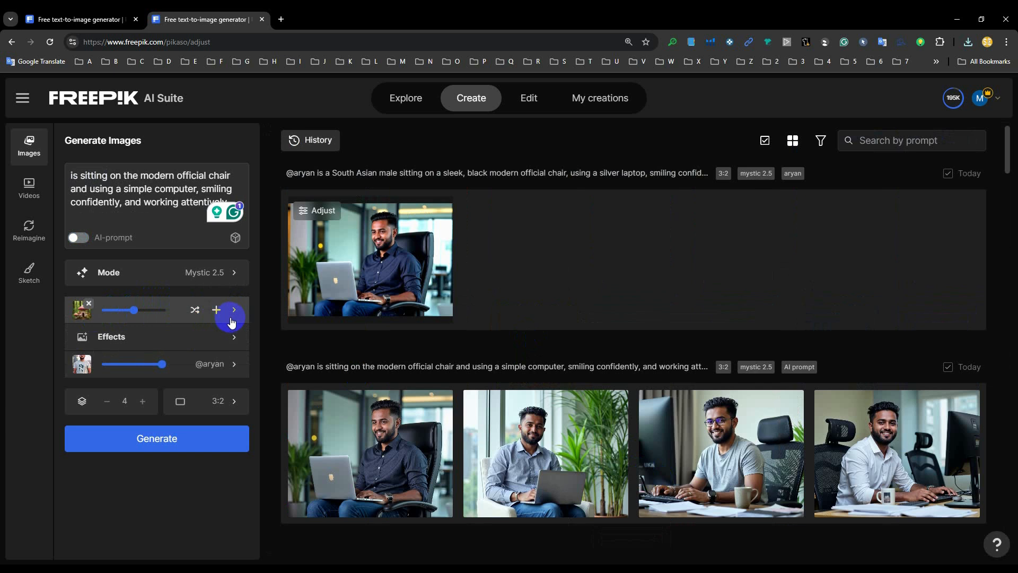
click(232, 342)
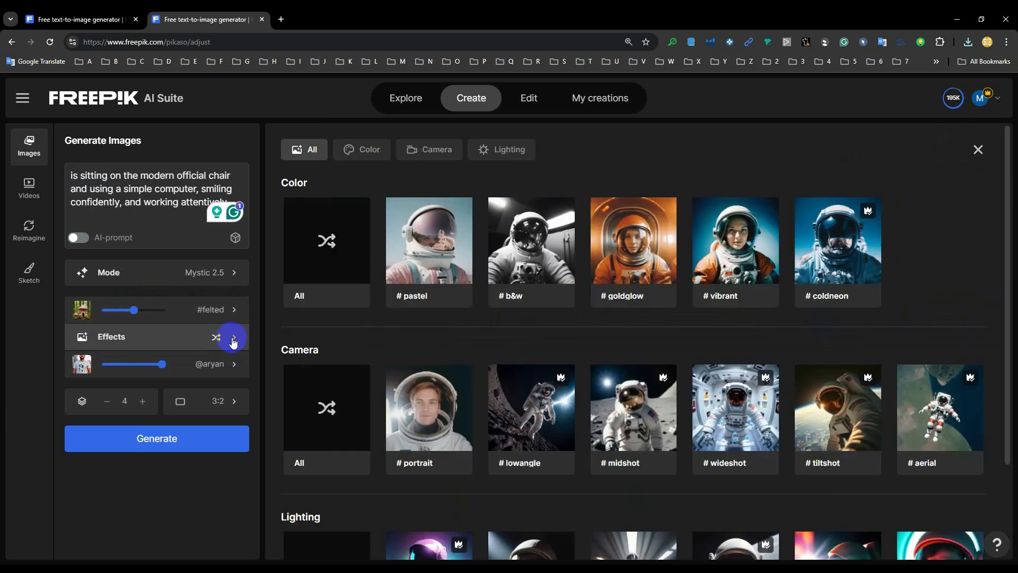
scroll(682, 377, down, 2)
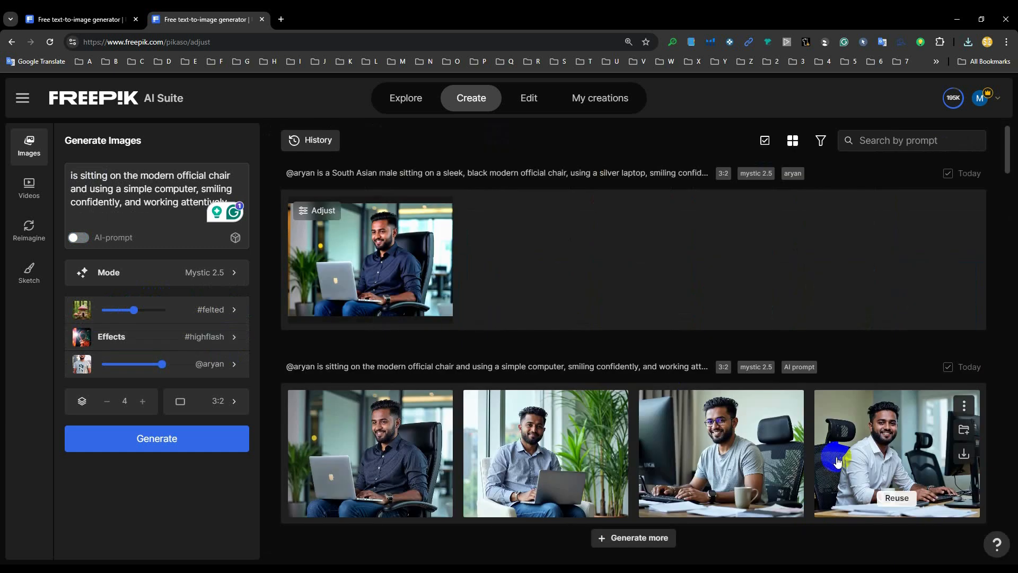
click(837, 457)
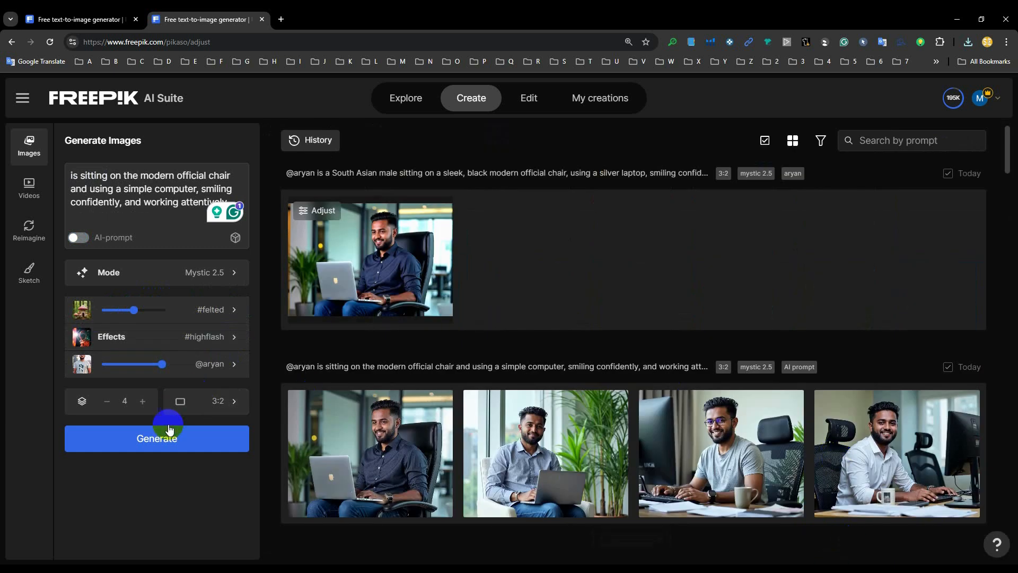
Step: Generate four images with the chosen style and effect, and open the first result for editing
click(158, 440)
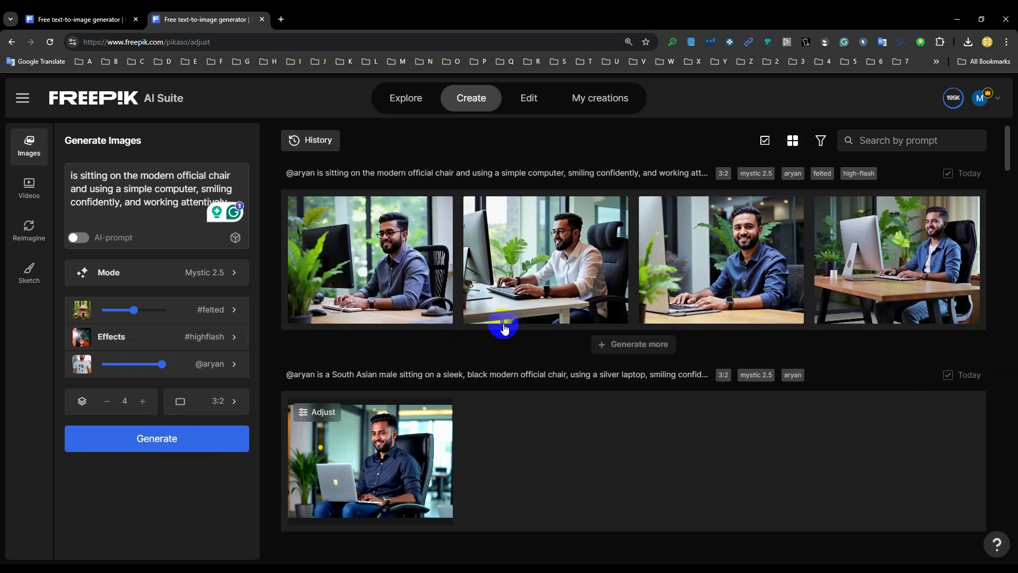
click(347, 245)
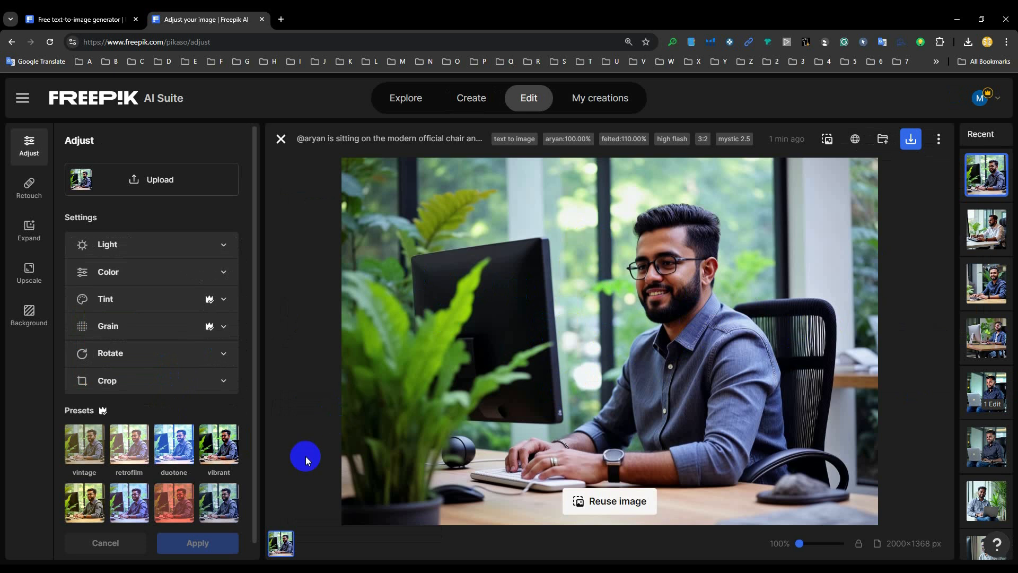
Step: Set the image's exposure to 96%, brightness to 113%, contrast to 112% and highlights to 90% in the light settings
click(188, 246)
drag(138, 295, 132, 295)
click(127, 340)
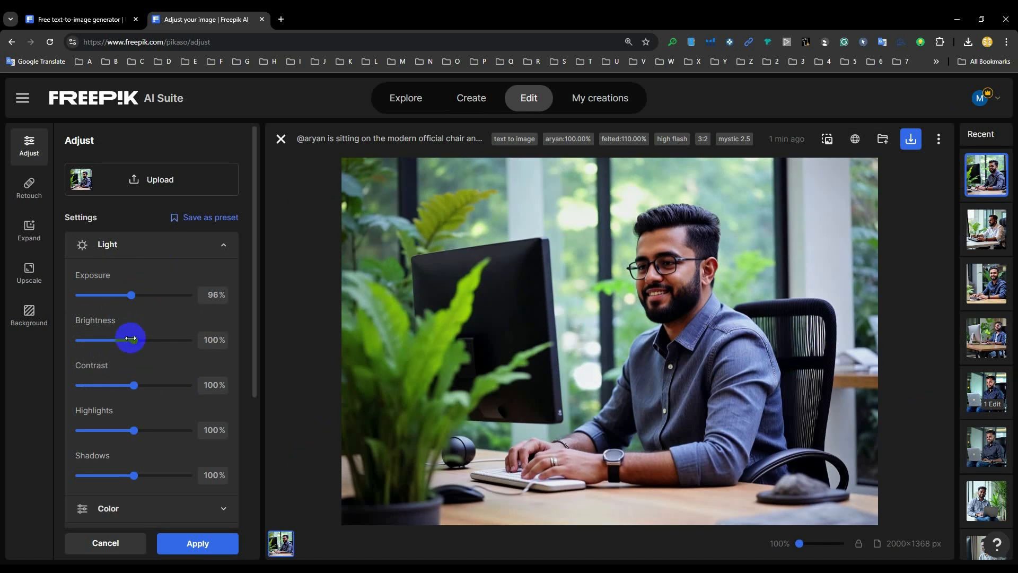
drag(131, 338, 141, 340)
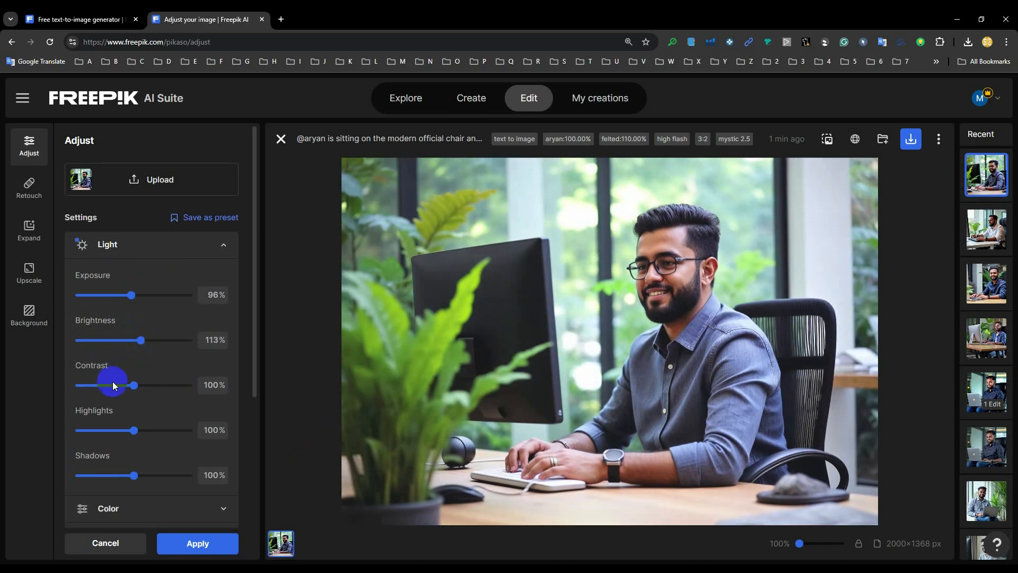
drag(133, 382, 141, 382)
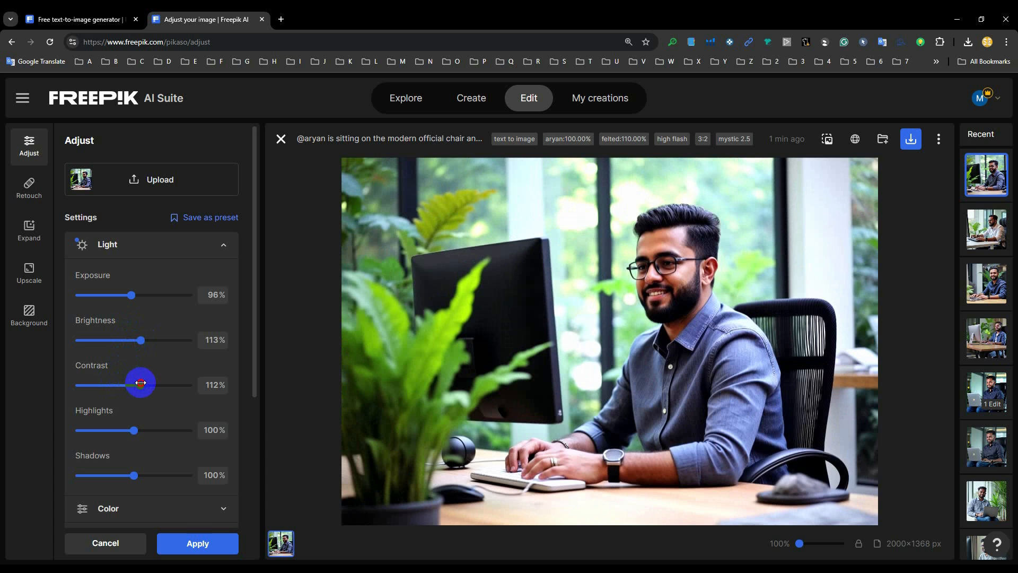
click(128, 430)
drag(132, 430, 128, 430)
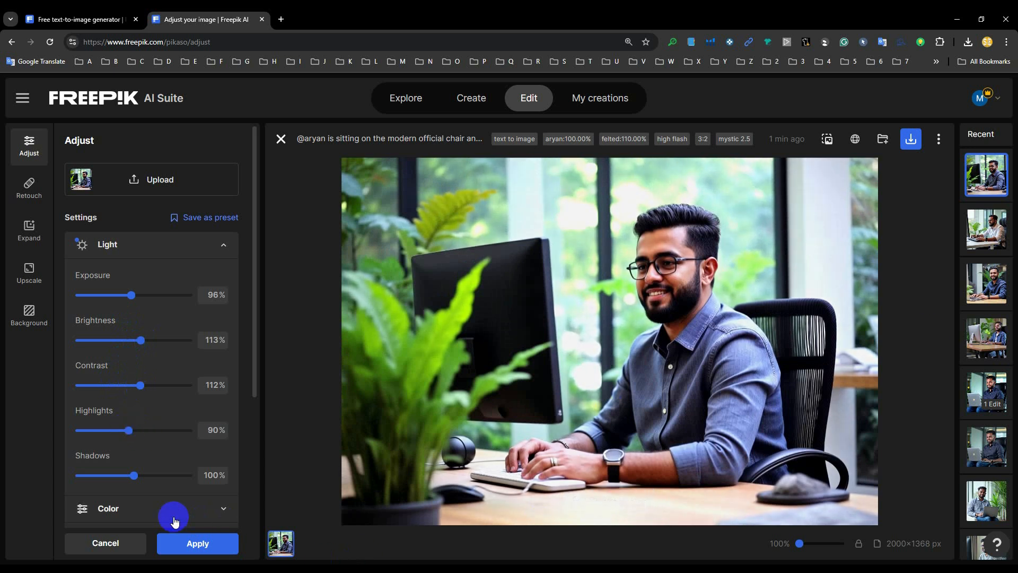
Step: Increase the hue rotation in the color settings so the blue shirt turns purple, and apply the adjustments to the image
scroll(165, 483, down, 2)
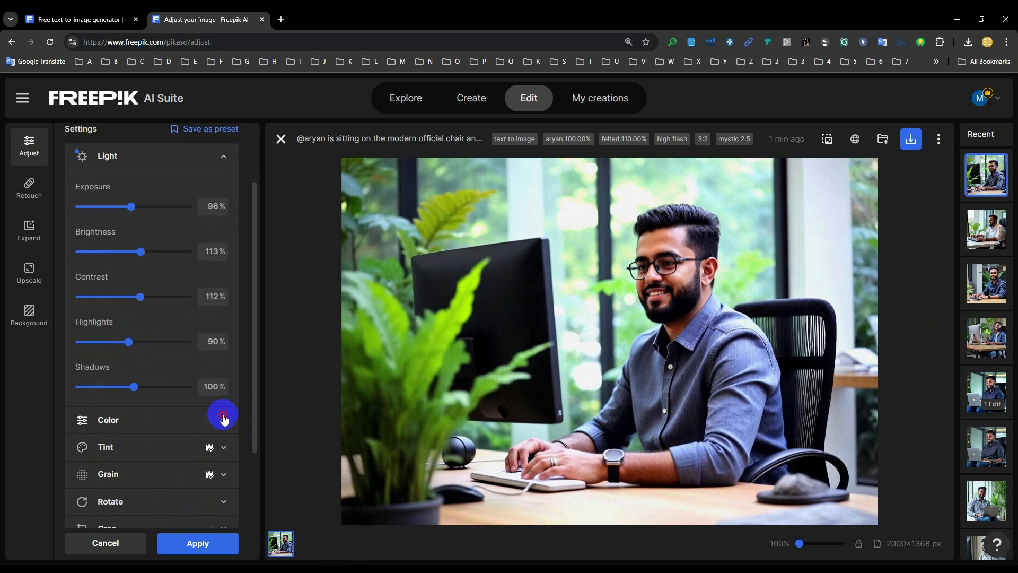
click(222, 419)
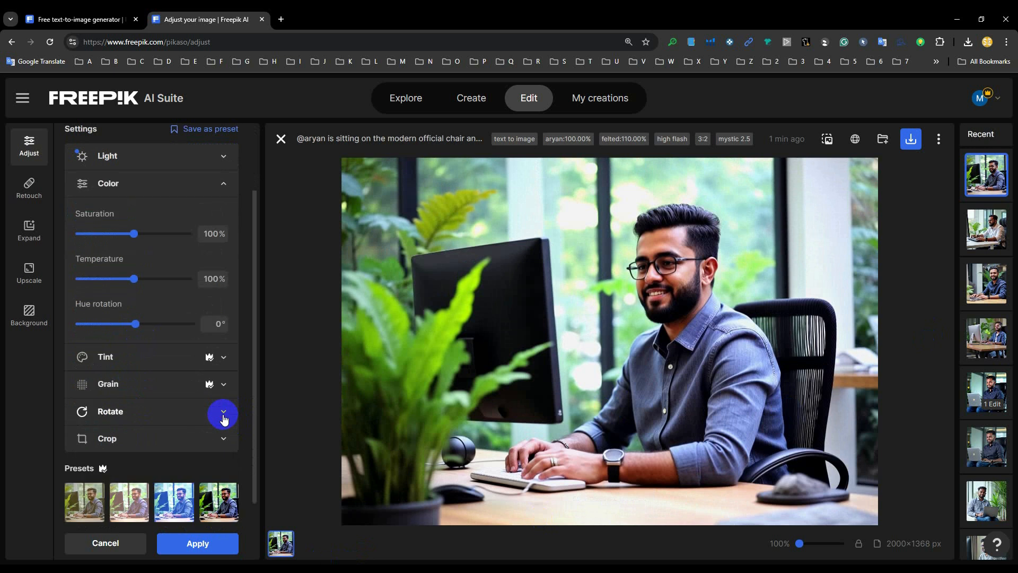
click(211, 363)
click(464, 348)
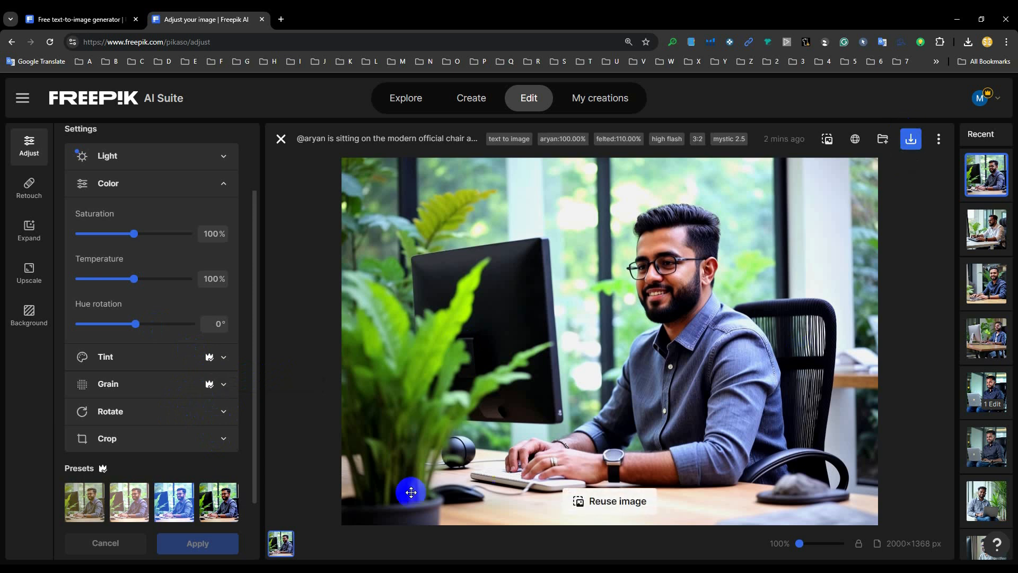
drag(134, 320, 146, 323)
click(207, 543)
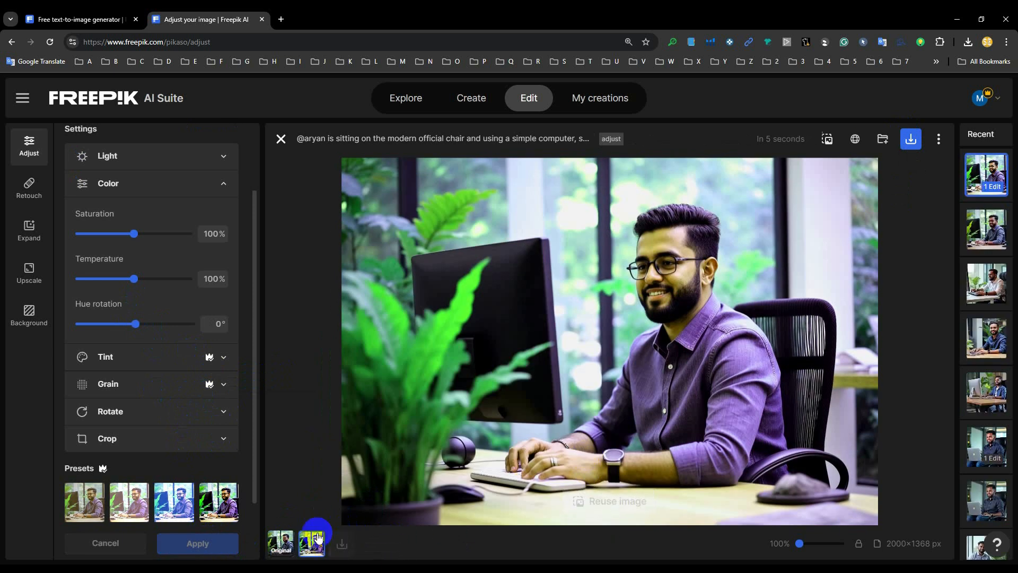
Step: Compare the adjusted image with its original version, and download the original image
click(282, 545)
click(312, 544)
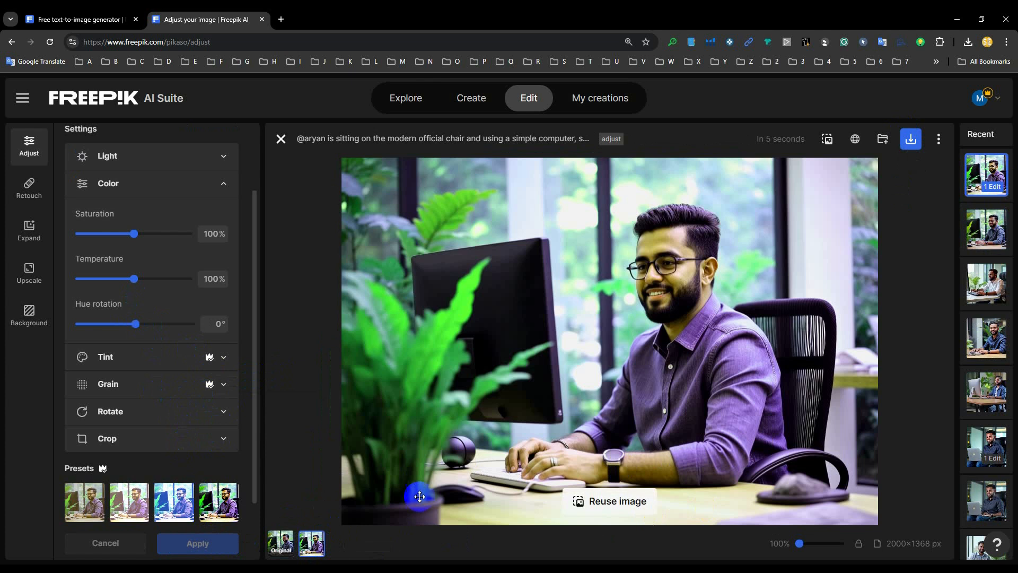
click(282, 541)
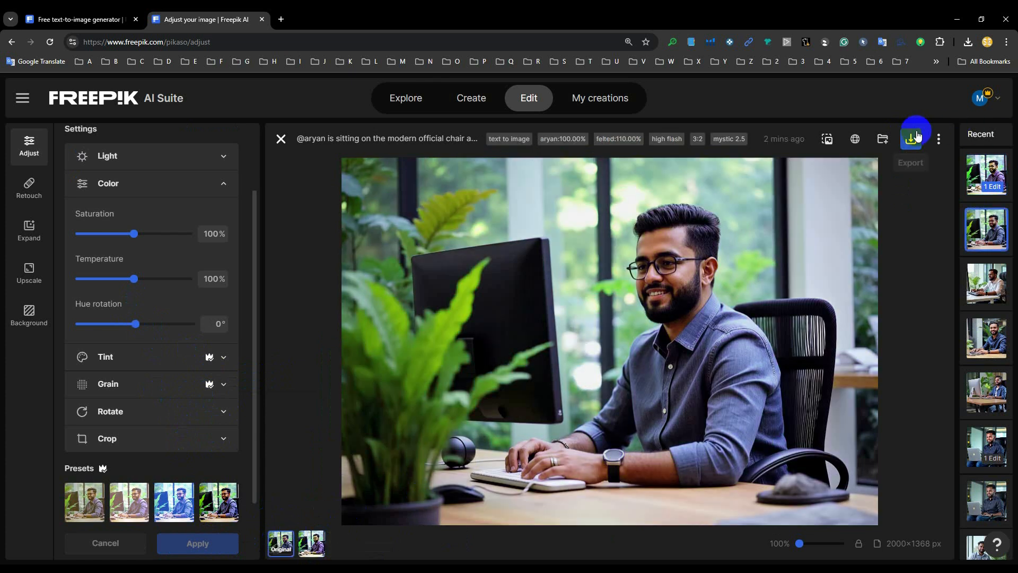
click(911, 139)
click(794, 277)
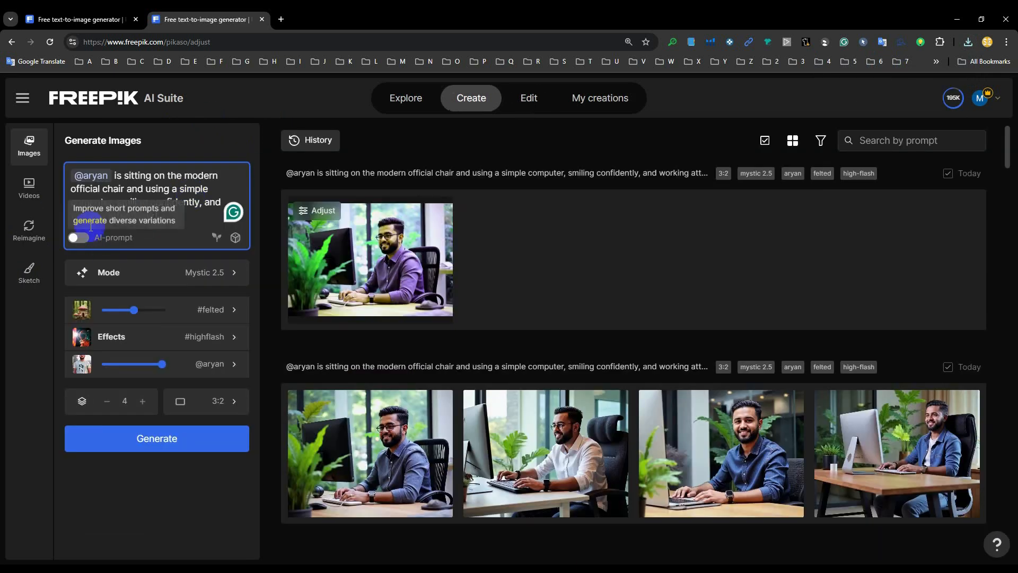
Step: Replace the prompt text after the character tag with "is sitting chair to working with his computer, happily and confidently" and generate new images
drag(170, 214, 114, 175)
key(BackSpace)
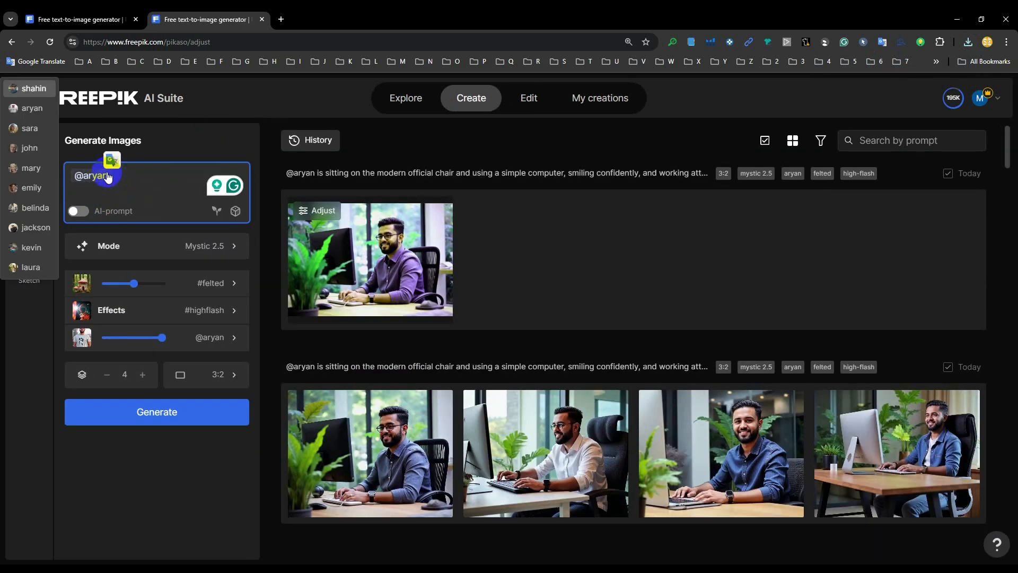
click(154, 173)
text(is)
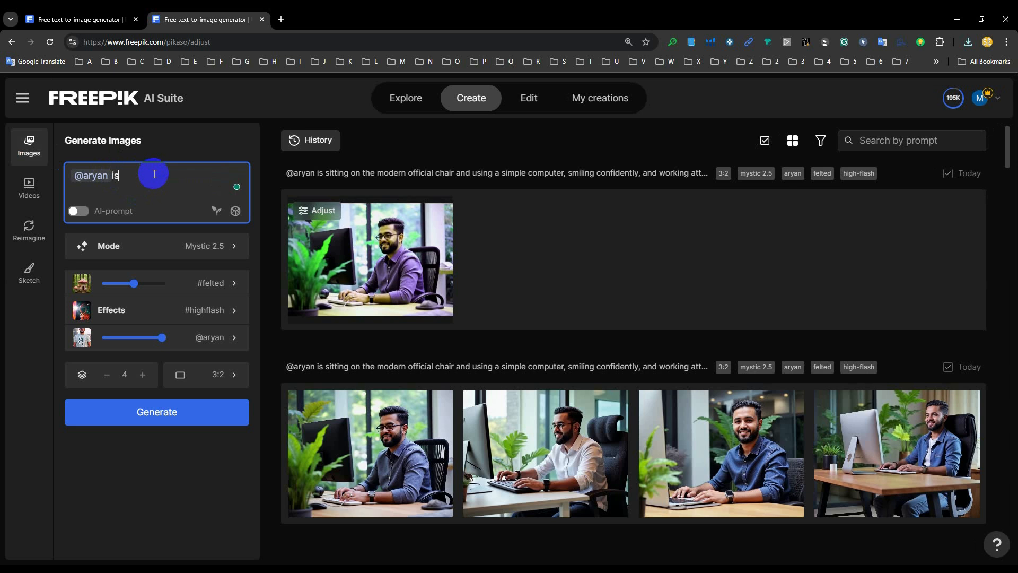
text( sitting chair t)
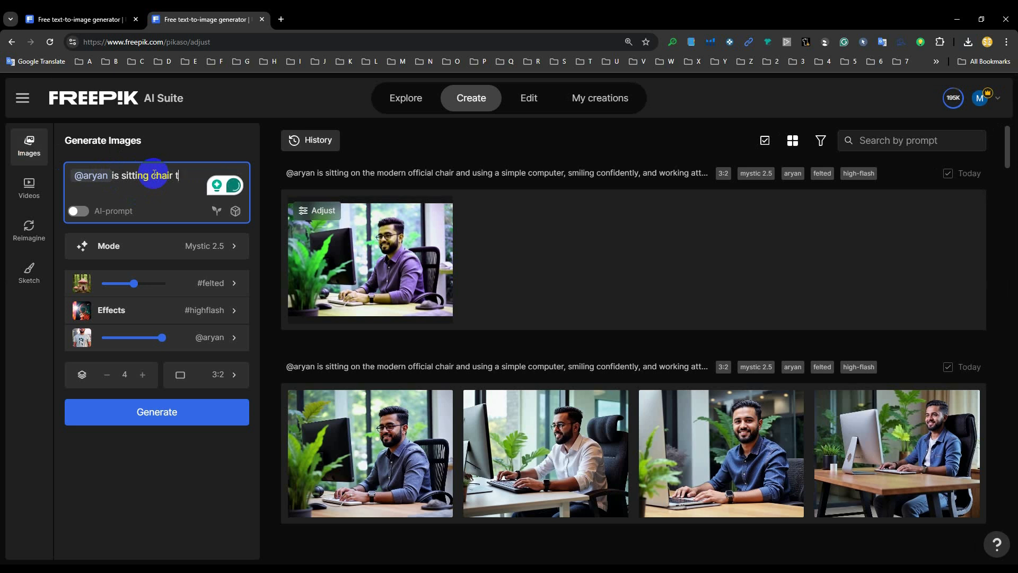
key(BackSpace)
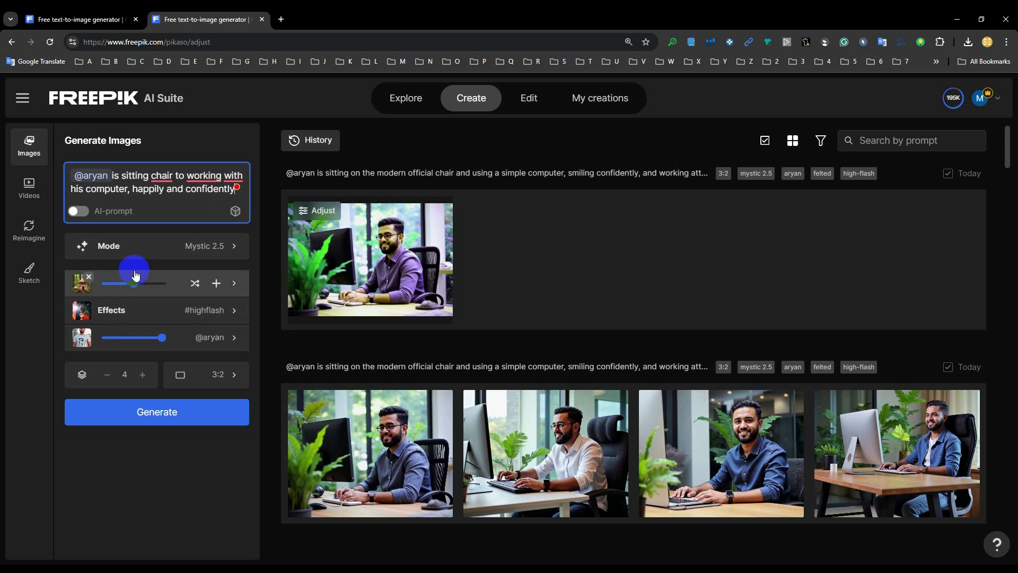
click(159, 416)
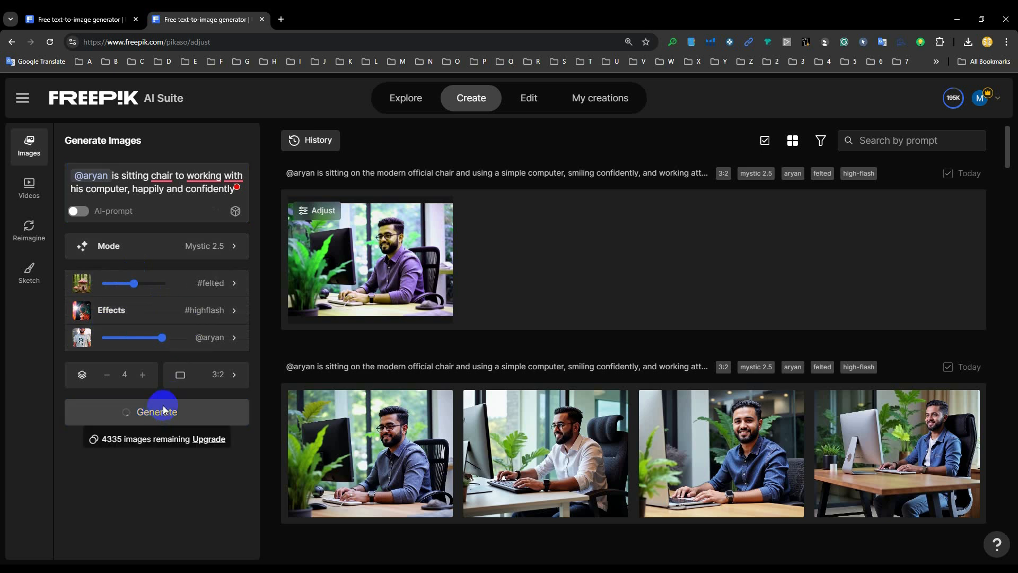